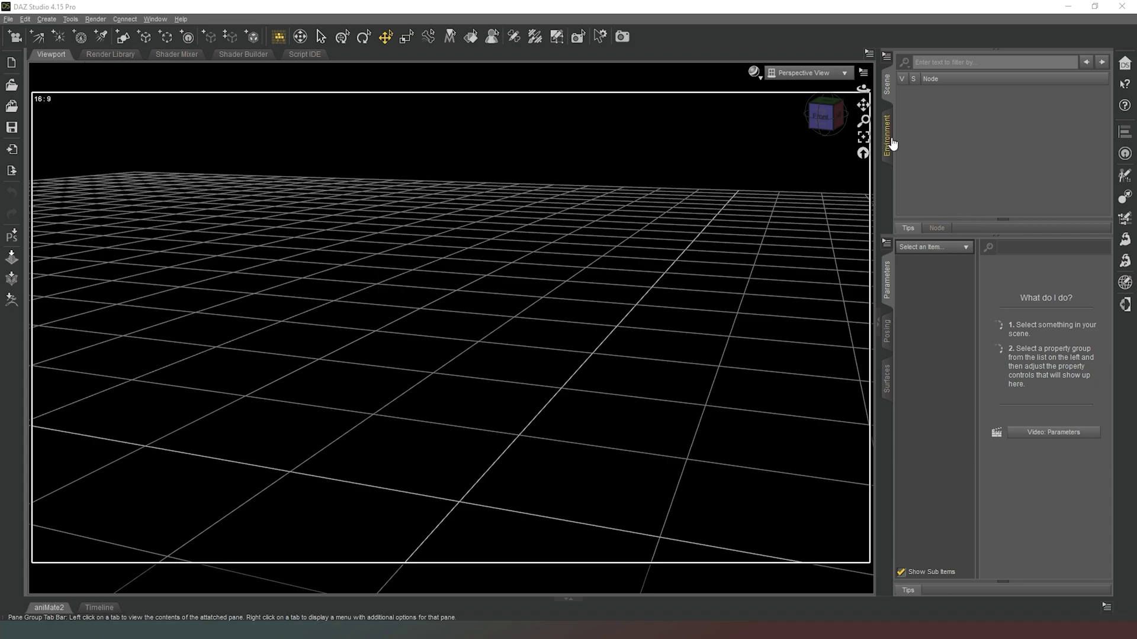
drag(887, 137, 704, 167)
drag(893, 142, 890, 141)
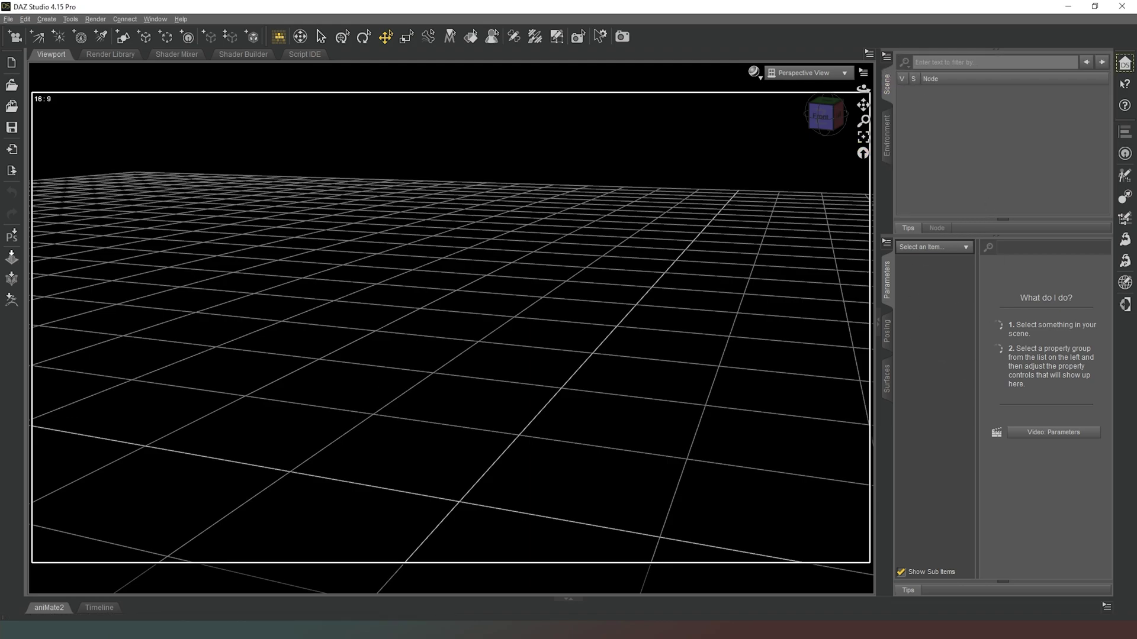
key(ctrl+shift+r)
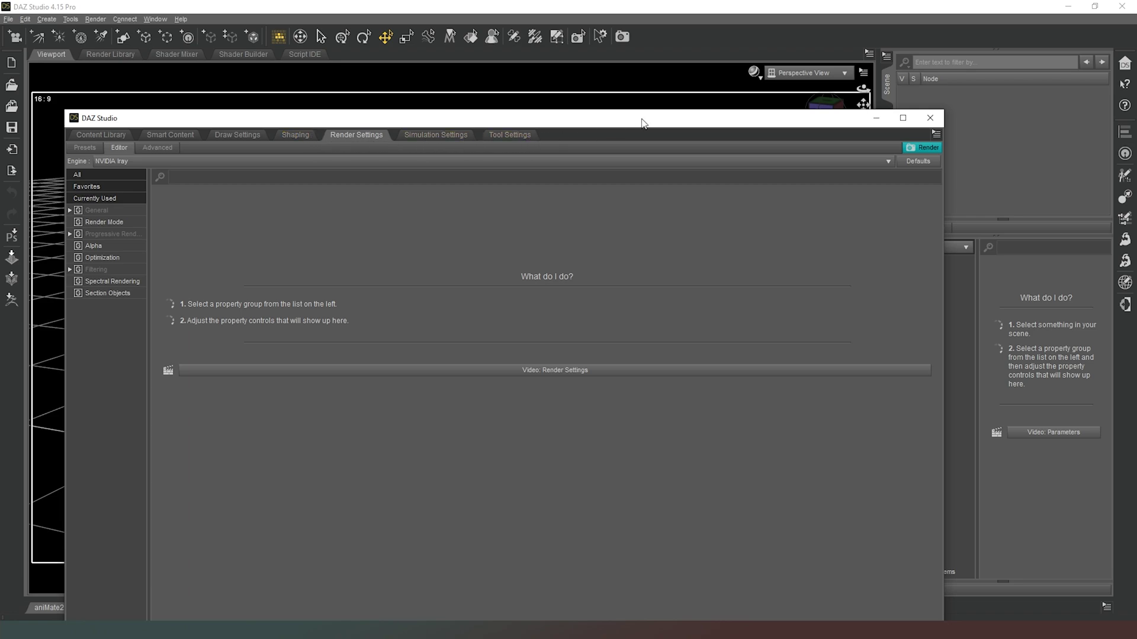
drag(642, 122, 0, 125)
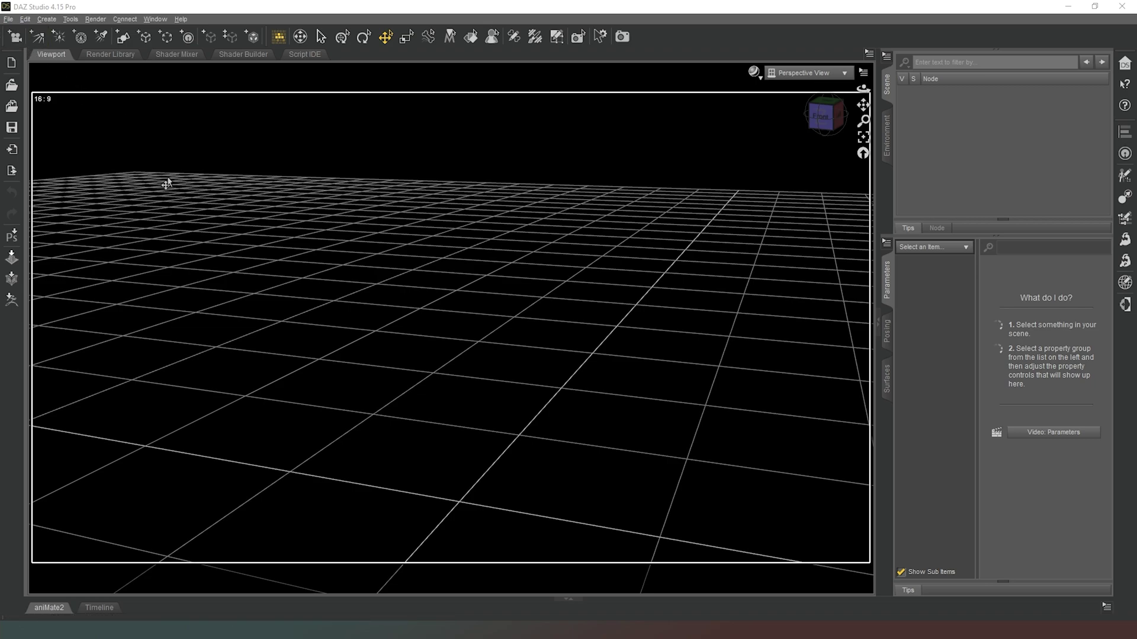
Create a new camera with default settings and look at the scene through it
click(15, 37)
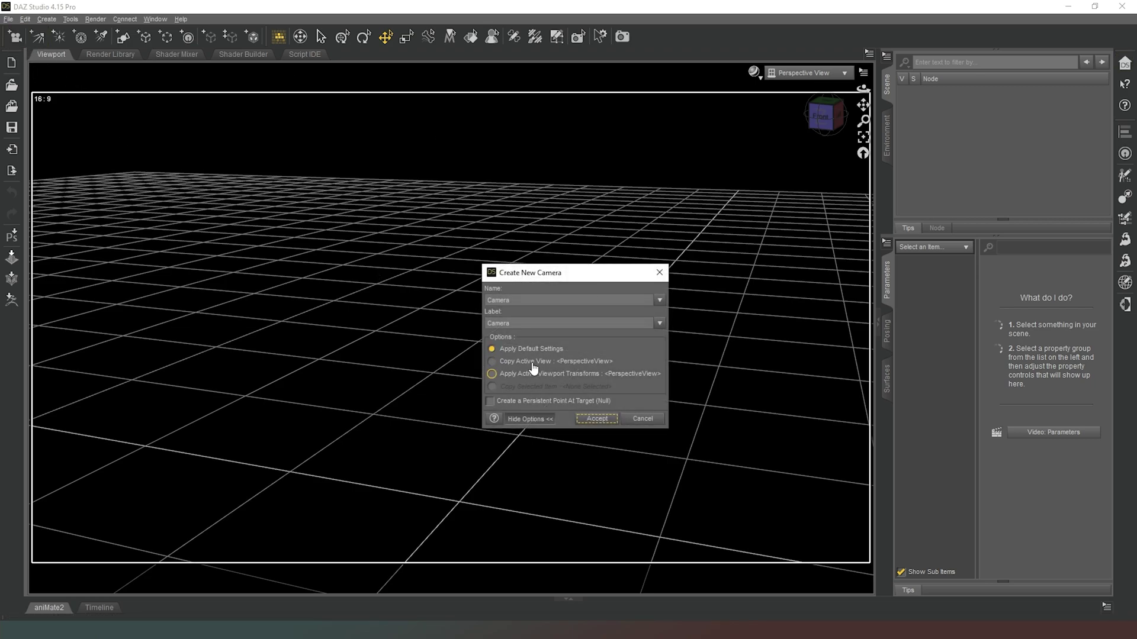
click(591, 419)
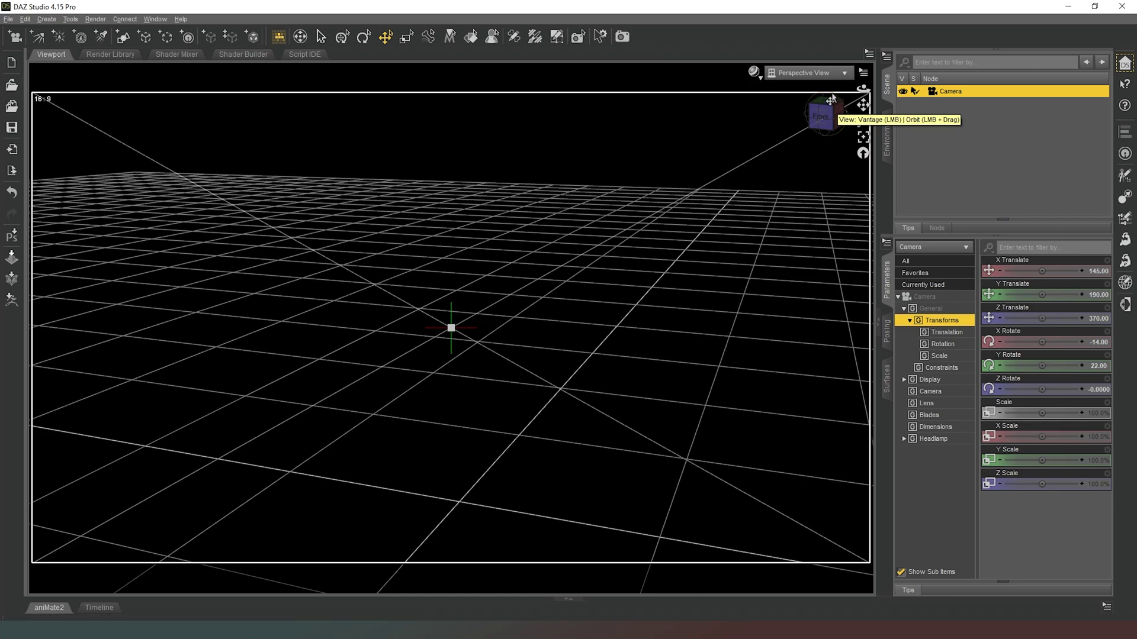
click(787, 75)
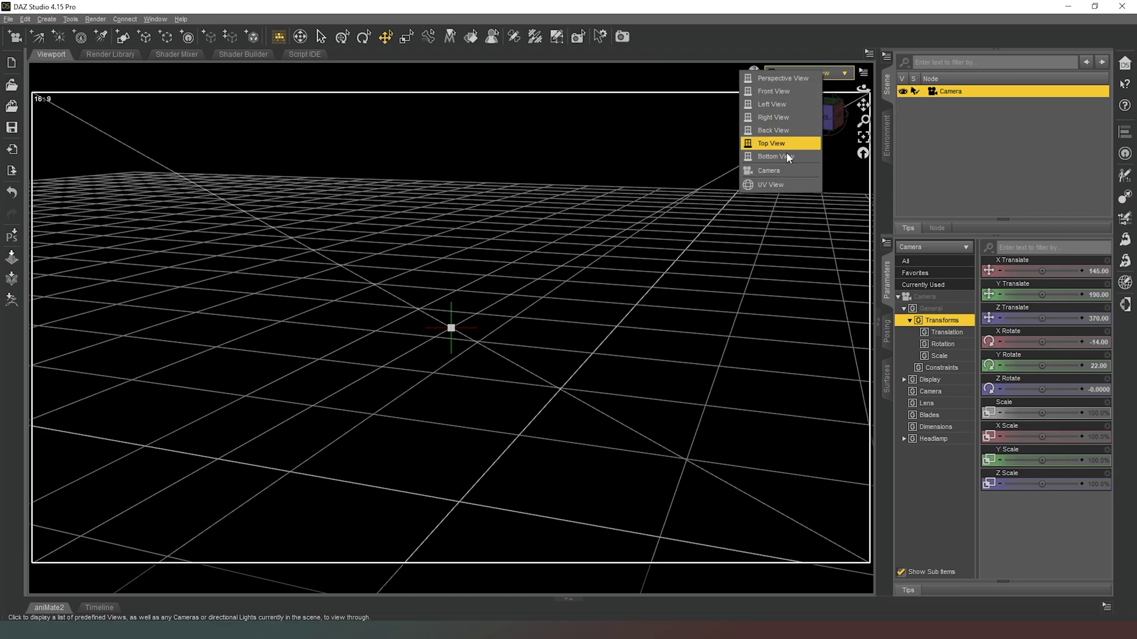
click(788, 82)
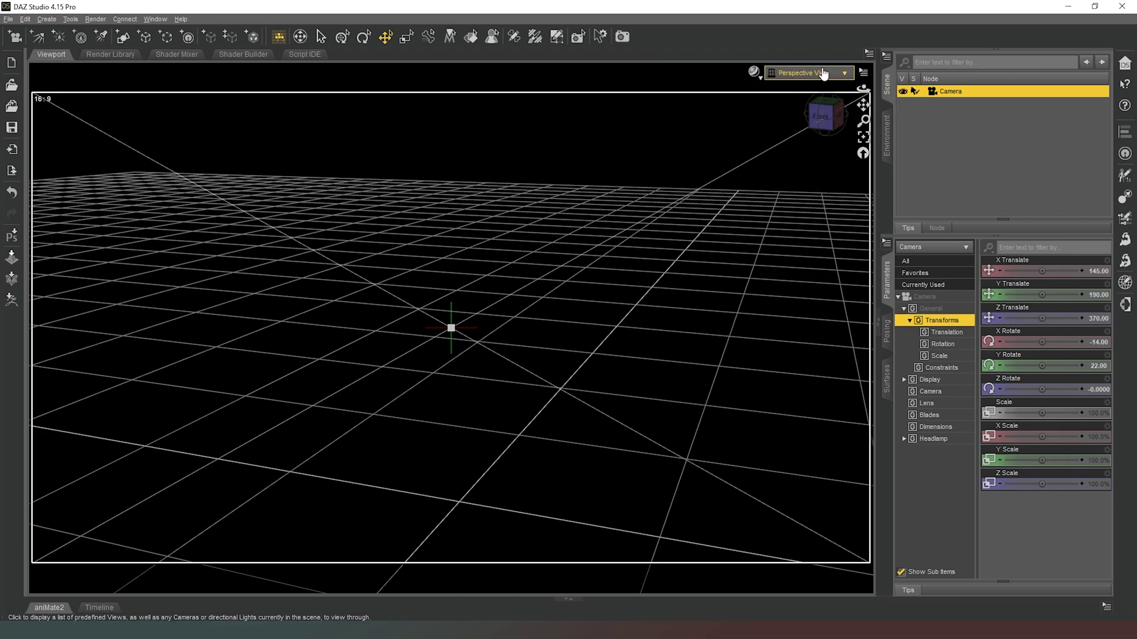
click(823, 73)
click(805, 169)
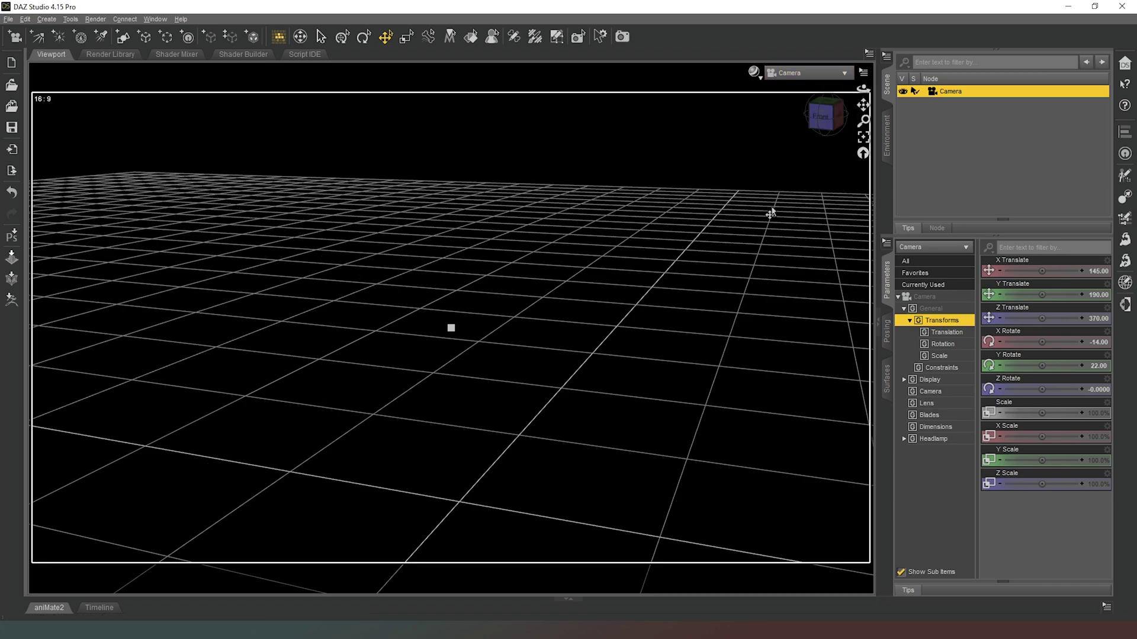
Return the viewport to the perspective view and set the camera's focal length to about 84 mm
click(804, 76)
click(802, 86)
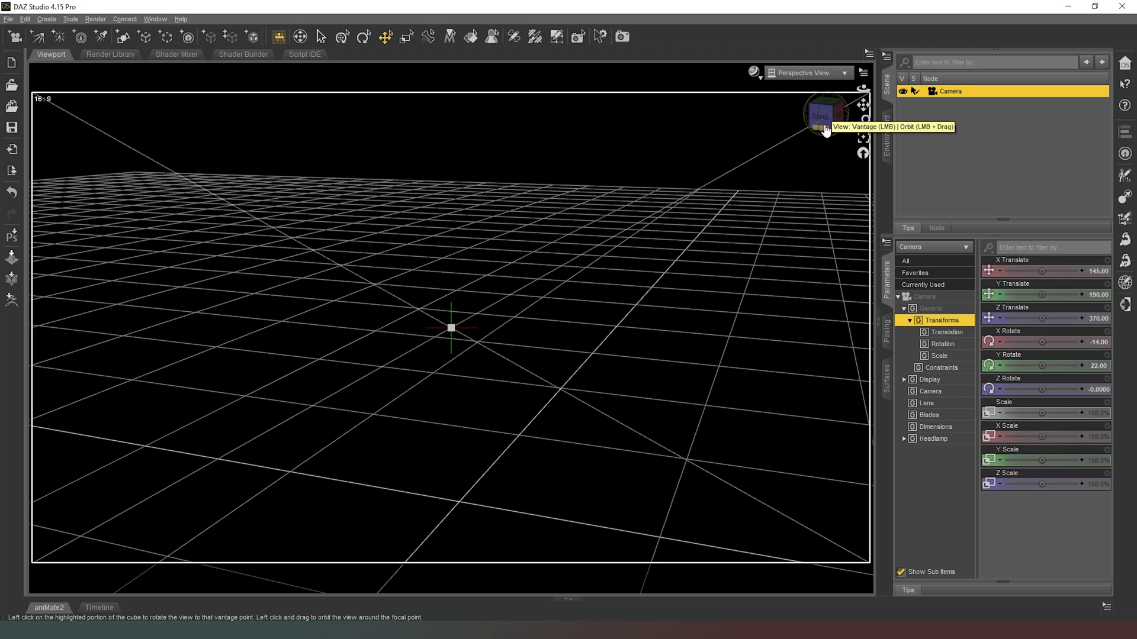
drag(827, 130, 612, 224)
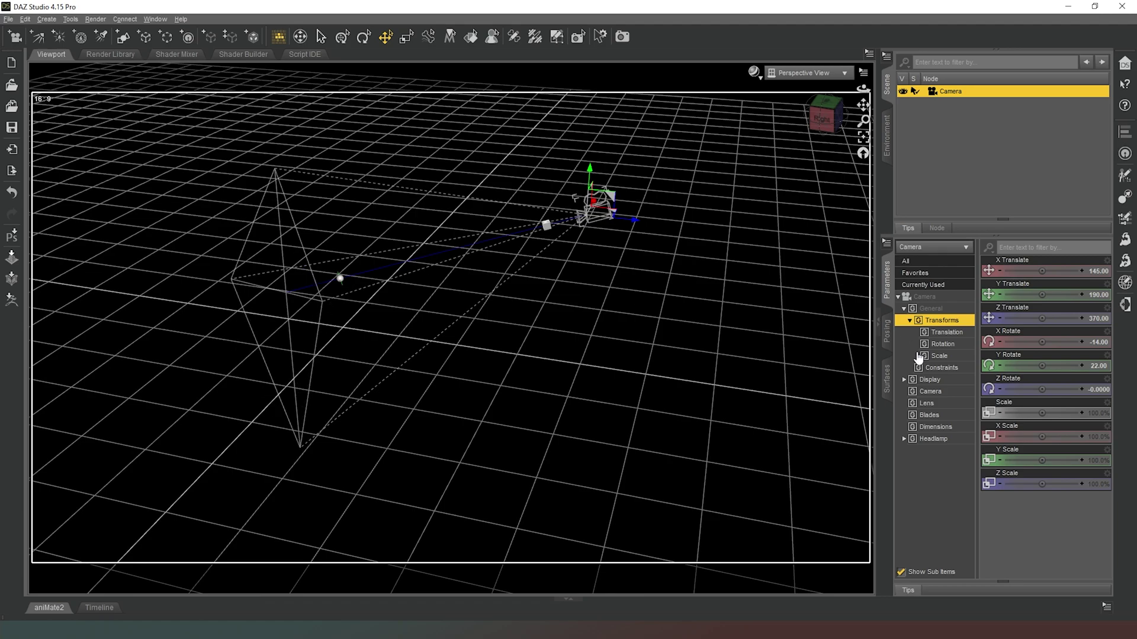
click(929, 392)
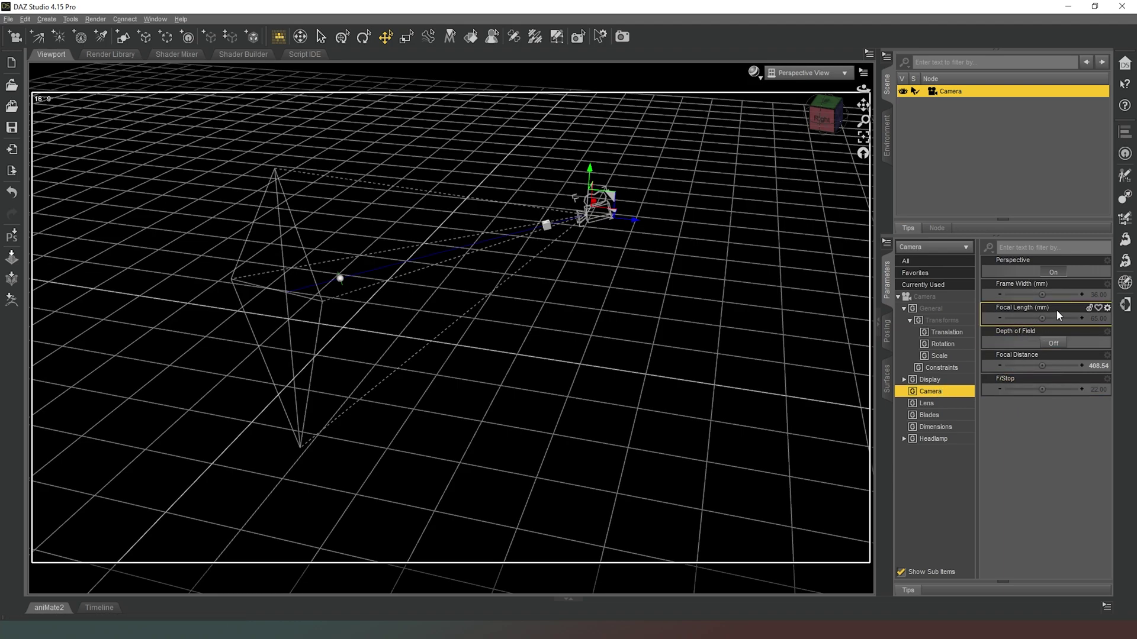
drag(1045, 320, 1055, 320)
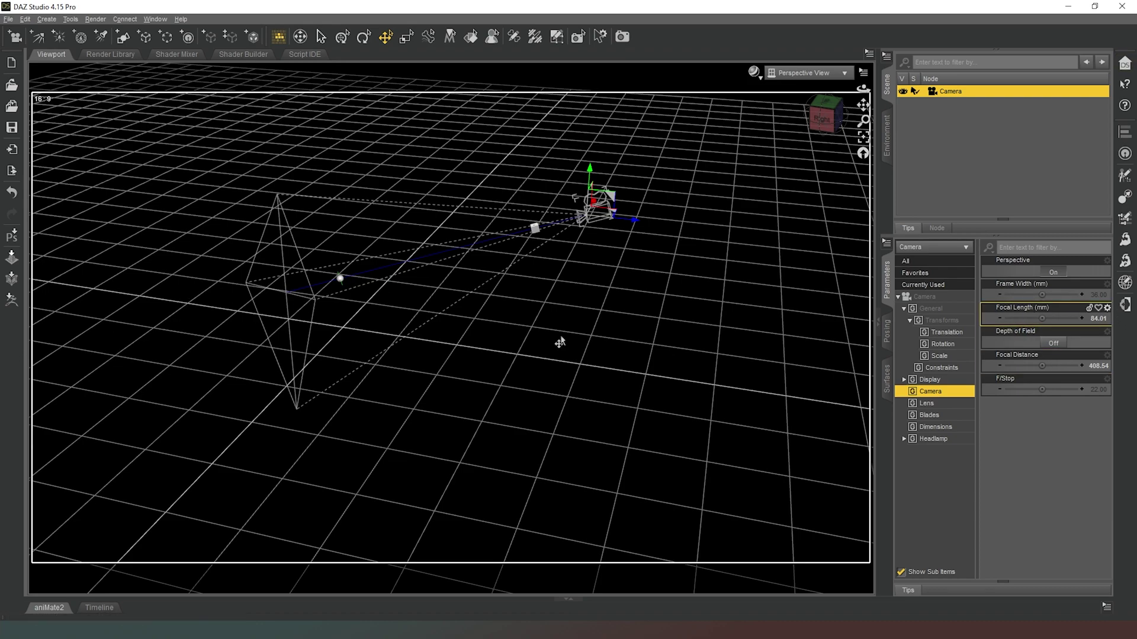
Turn on the camera's depth of field, with a focal distance of about 794 and a focal length of 94 mm
click(1054, 342)
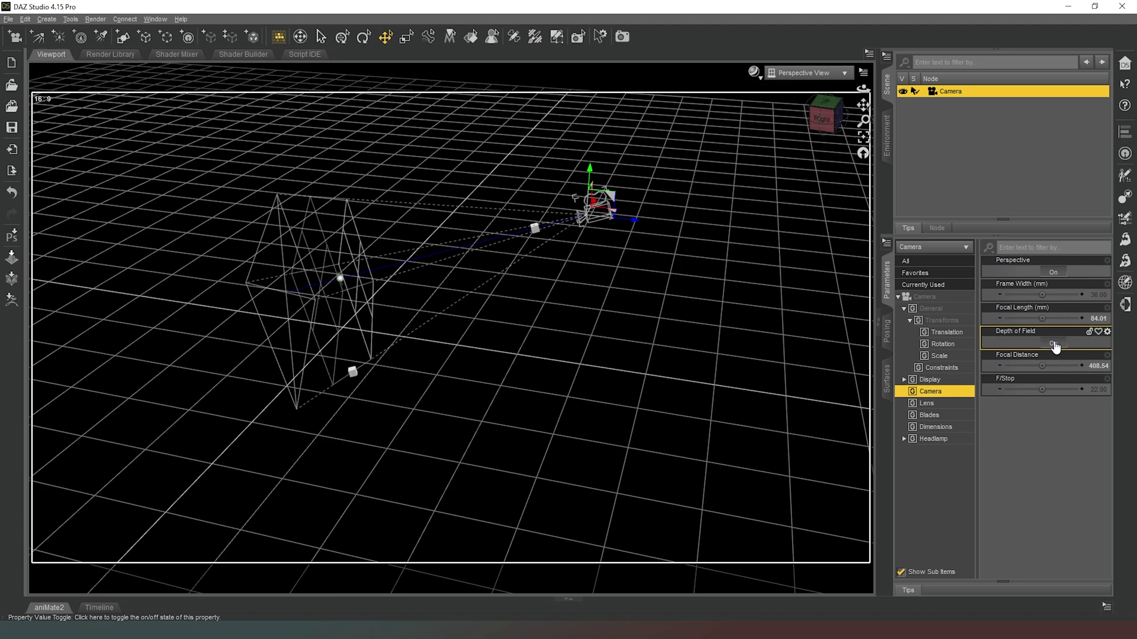
drag(820, 122, 832, 123)
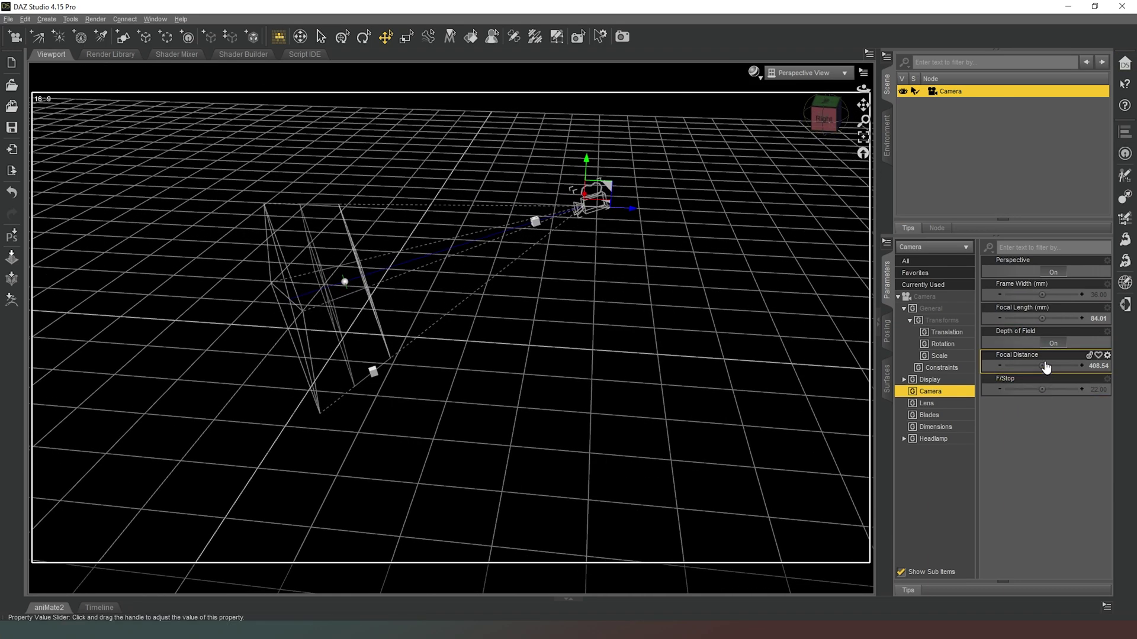
mouse_move(1046, 367)
mouse_down()
mouse_move(1064, 366)
mouse_move(1042, 366)
mouse_up()
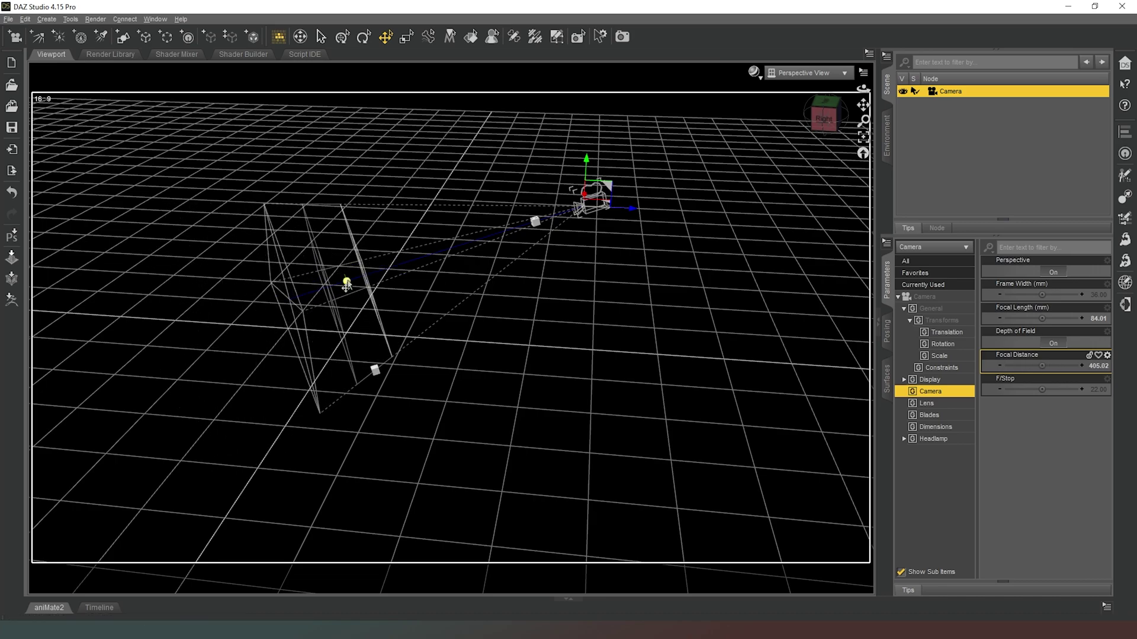
drag(347, 285, 314, 303)
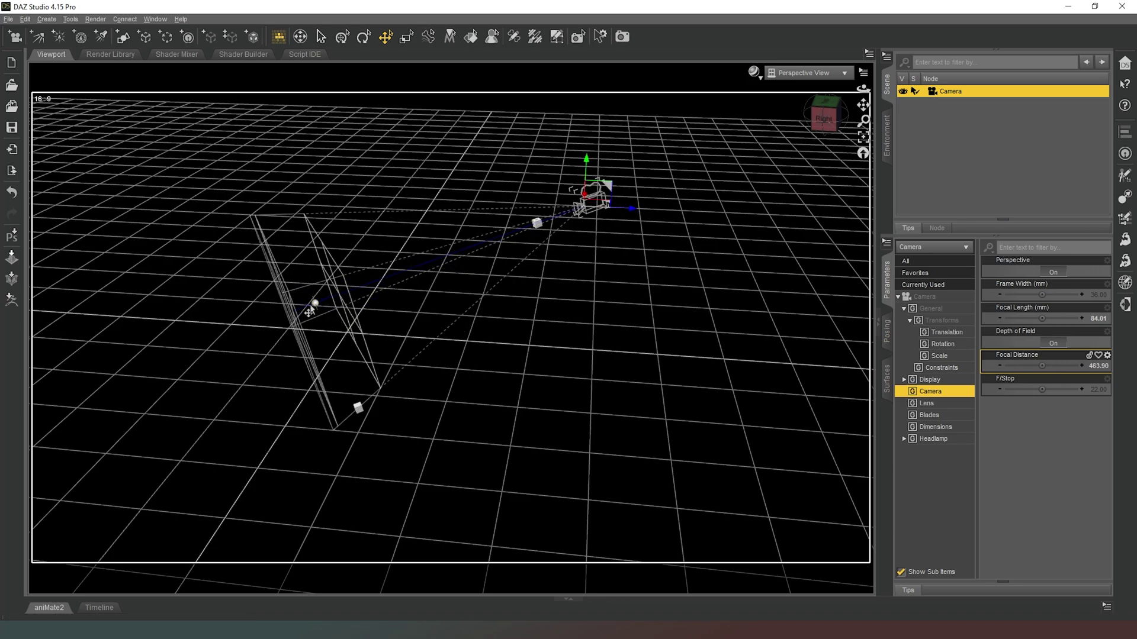
drag(314, 308, 109, 347)
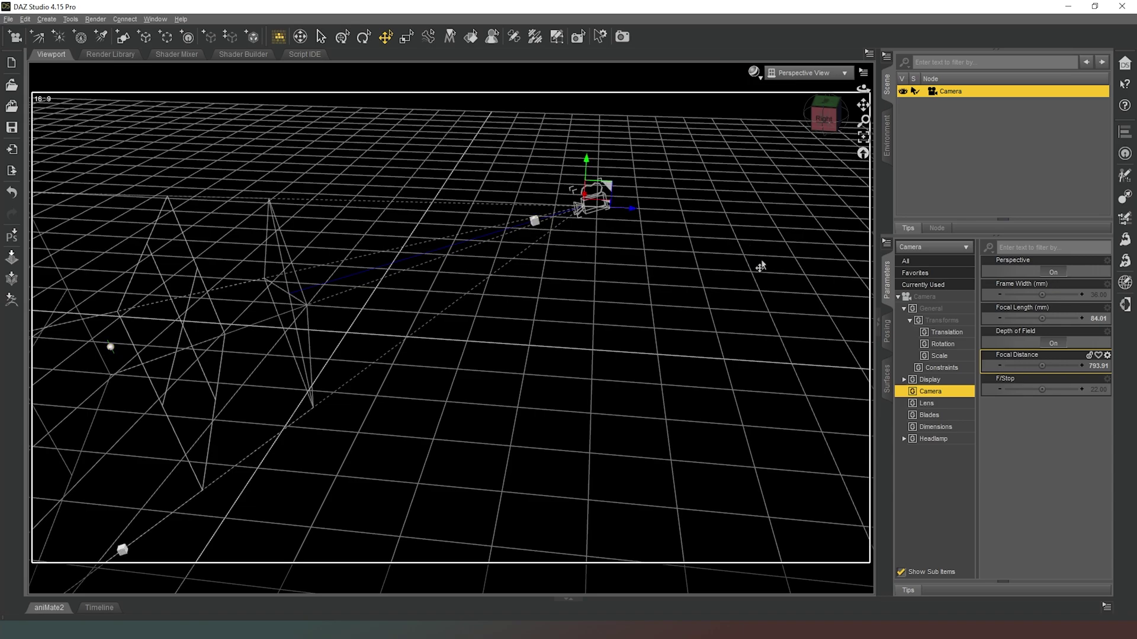
mouse_move(548, 226)
mouse_down()
mouse_move(411, 256)
mouse_move(545, 222)
mouse_move(437, 249)
mouse_move(528, 222)
mouse_up()
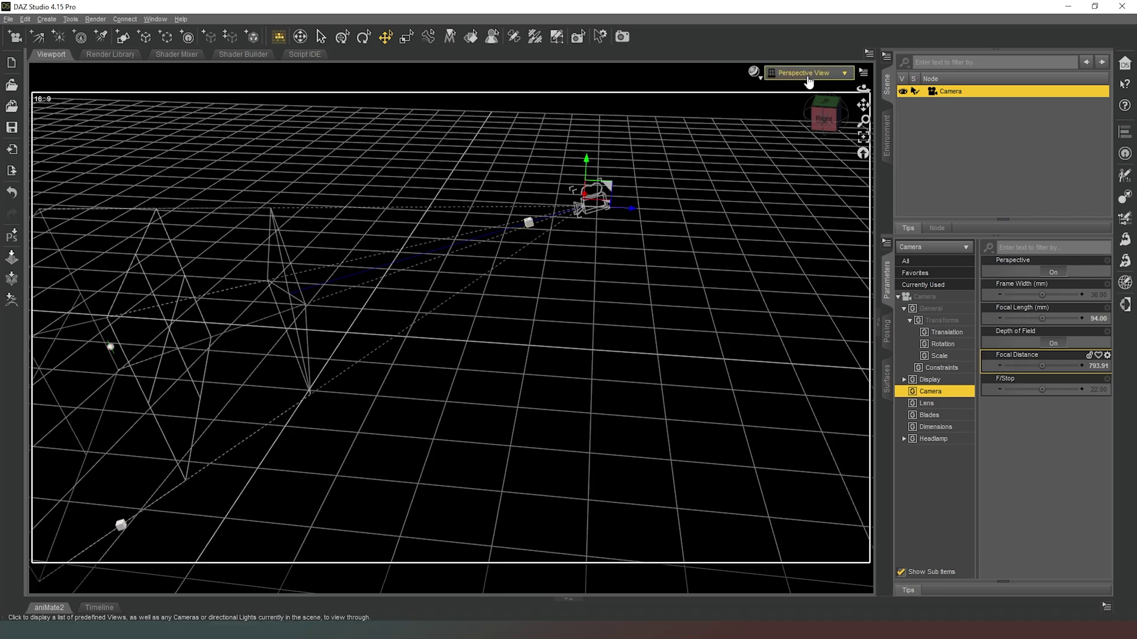
Delete the camera from the scene and reset the perspective view
key(Delete)
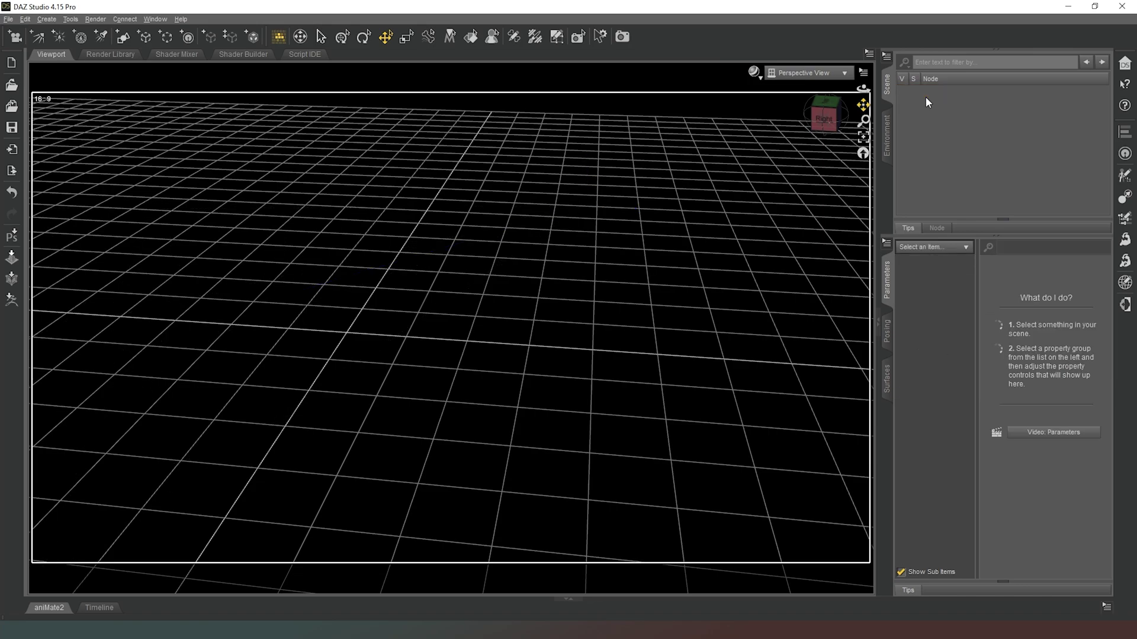
click(864, 153)
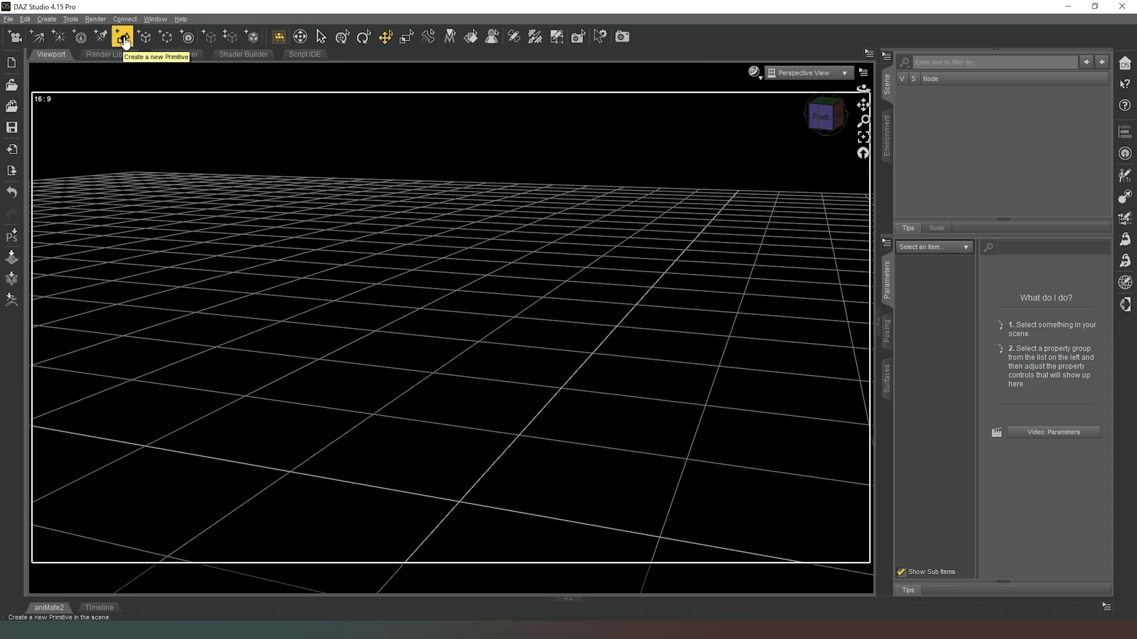
Create a plane primitive at the world center with a size of 10 m and Y Positive as its primary axis
click(123, 46)
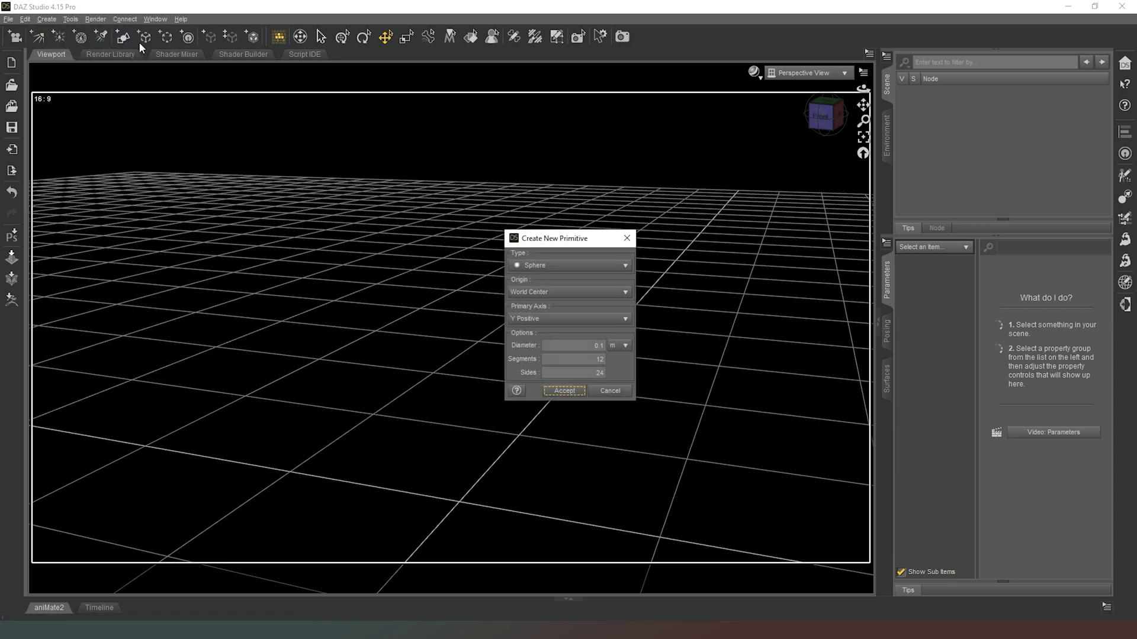
click(586, 267)
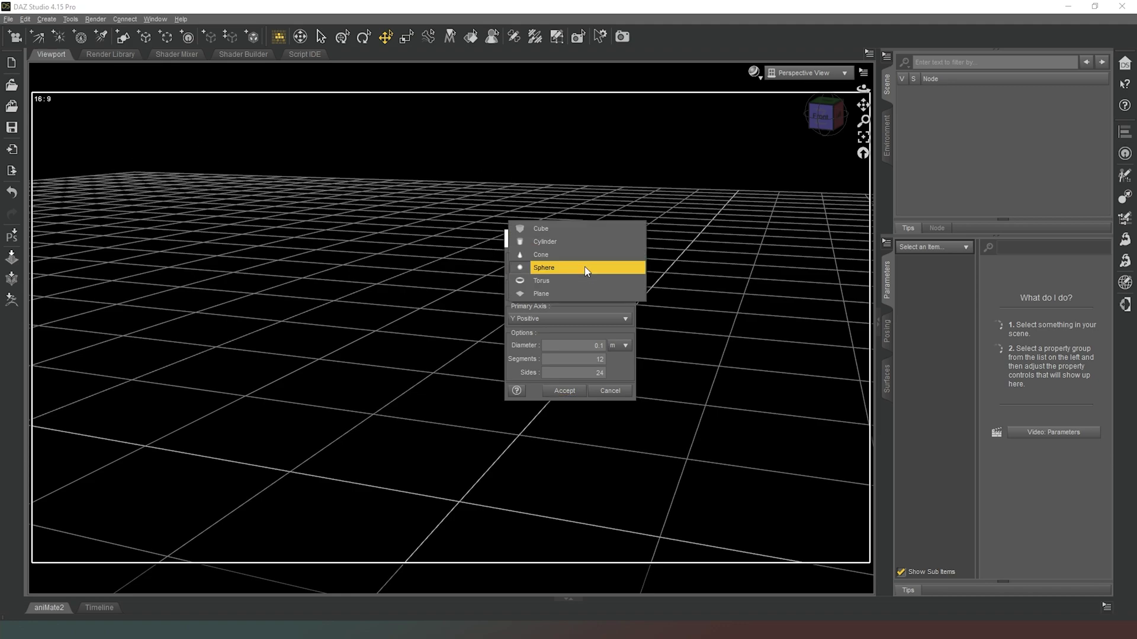
click(561, 294)
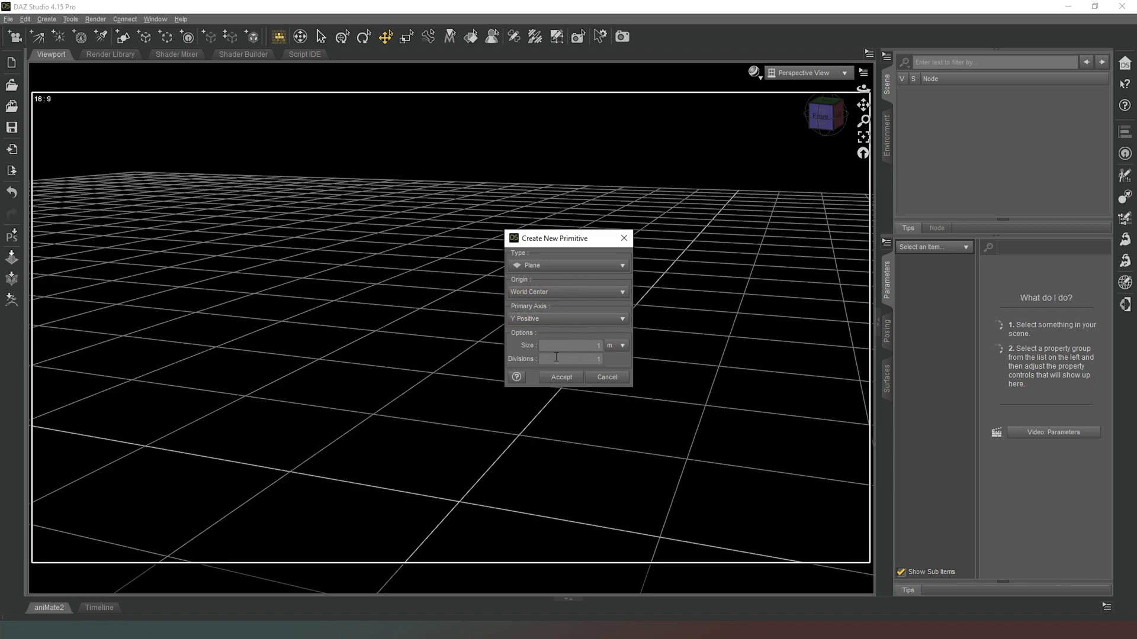
click(572, 346)
text(10)
click(595, 360)
click(561, 377)
Set the viewport draw style to Wire Texture Shaded and inspect the plane's mesh divisions
click(825, 111)
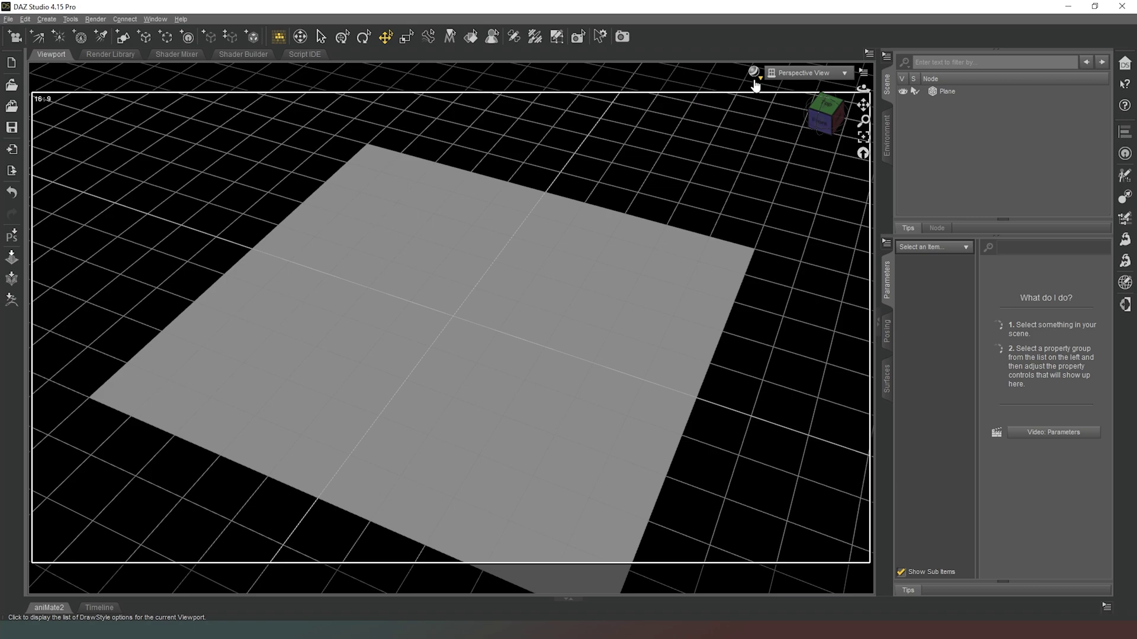
click(754, 74)
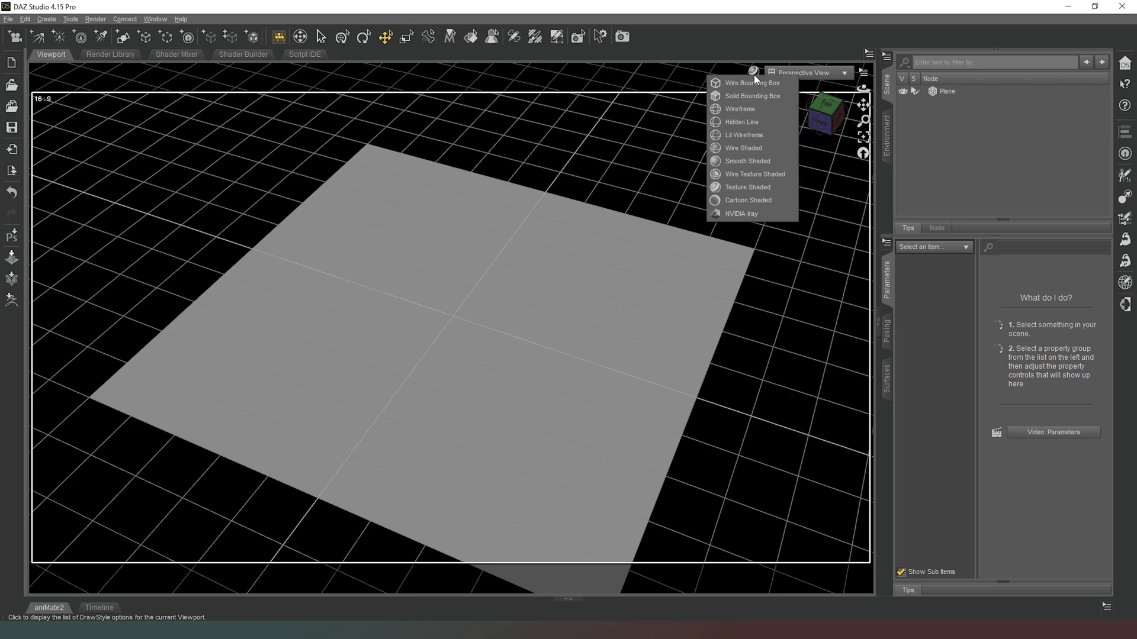
click(762, 175)
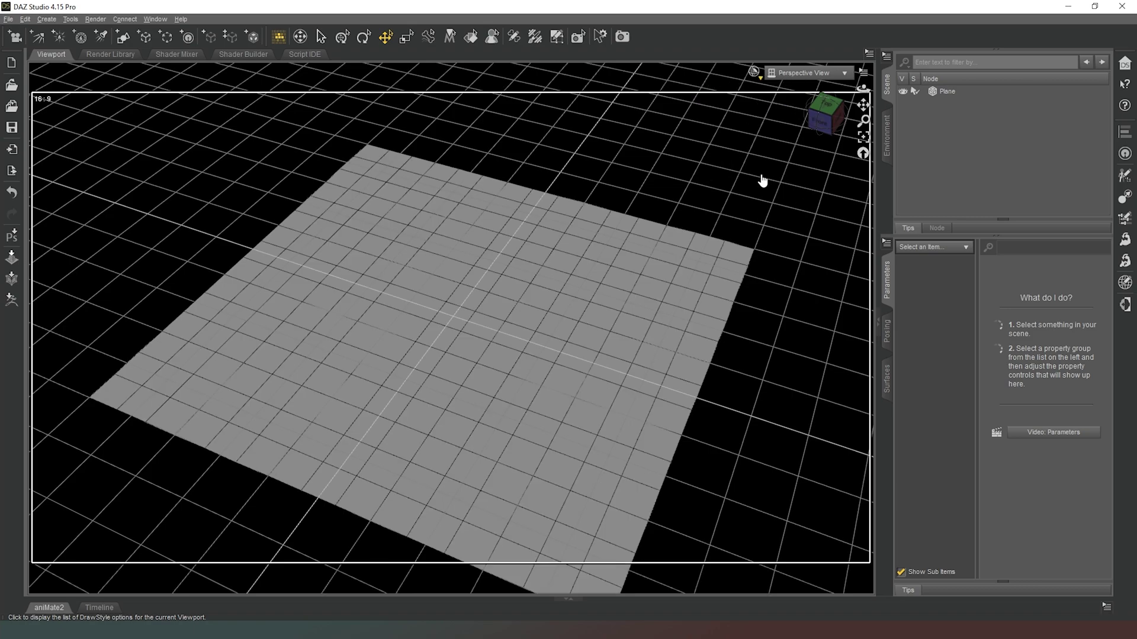
click(823, 121)
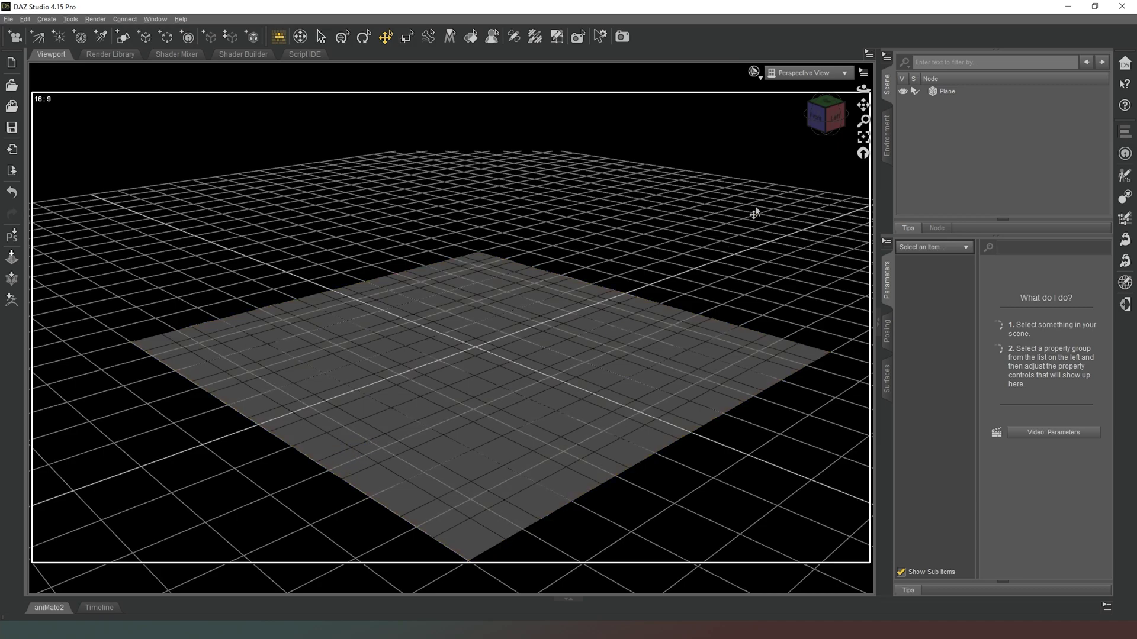
click(820, 121)
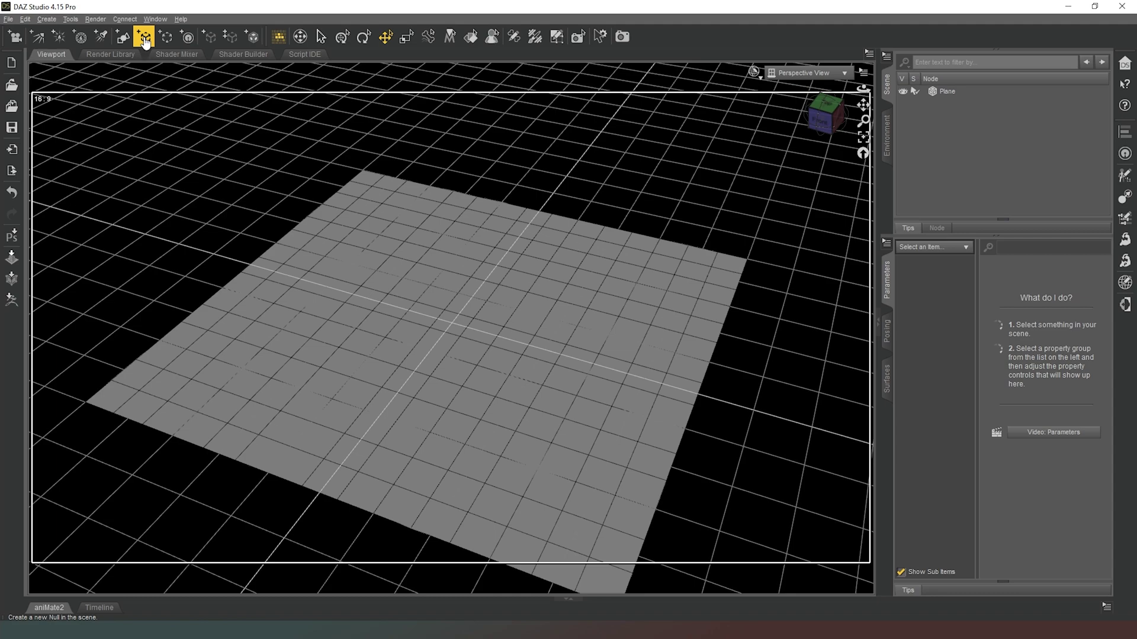
Create a null with default settings and move it to about X 252, Y 492, Z 434
click(144, 38)
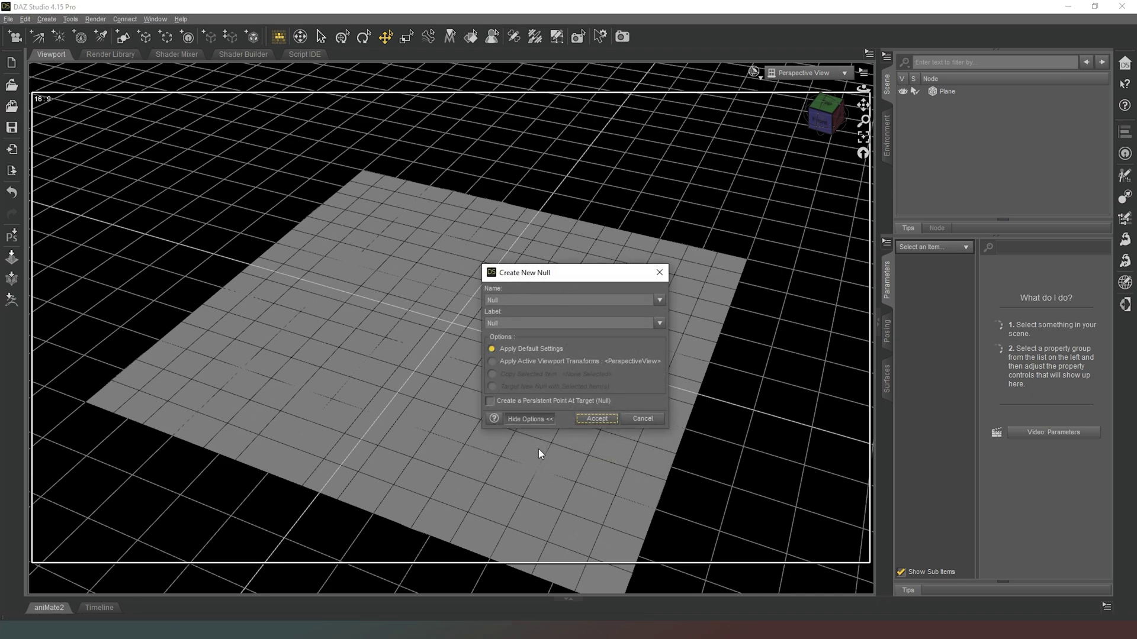
click(596, 418)
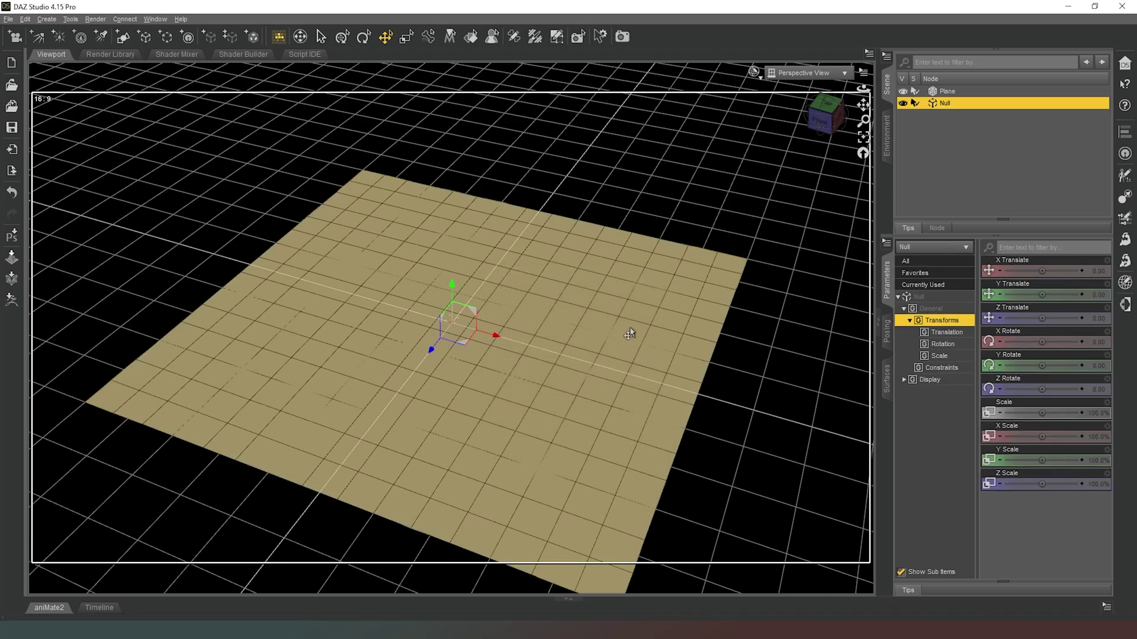
drag(463, 320, 516, 239)
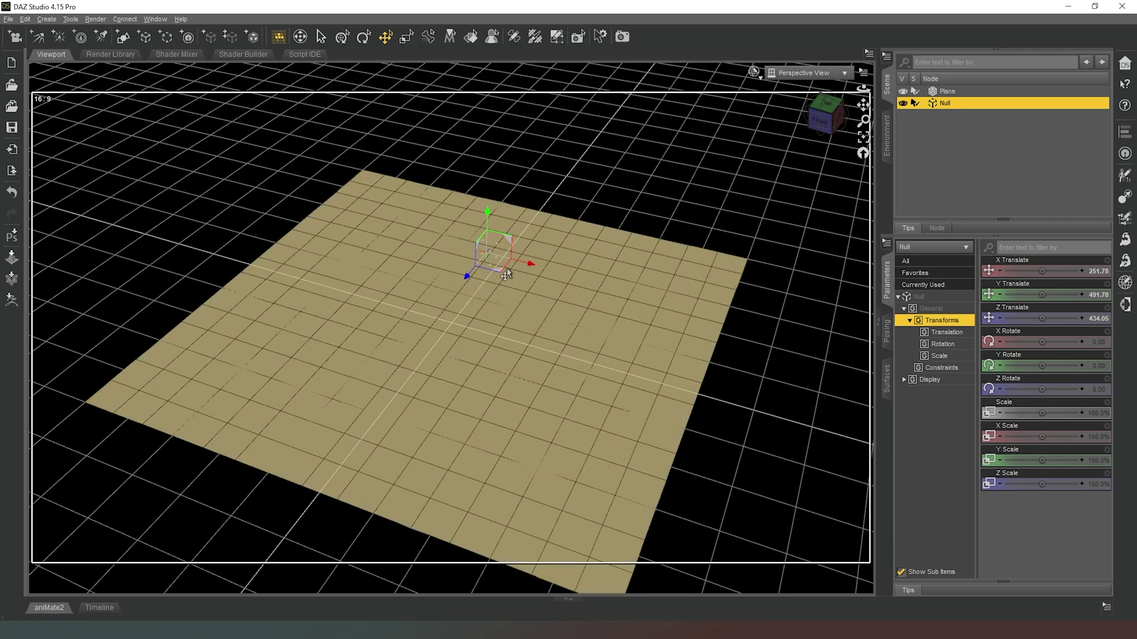
Parent the plane to the null and move the null to about X 186, Z 392 so the plane follows
drag(954, 91, 951, 101)
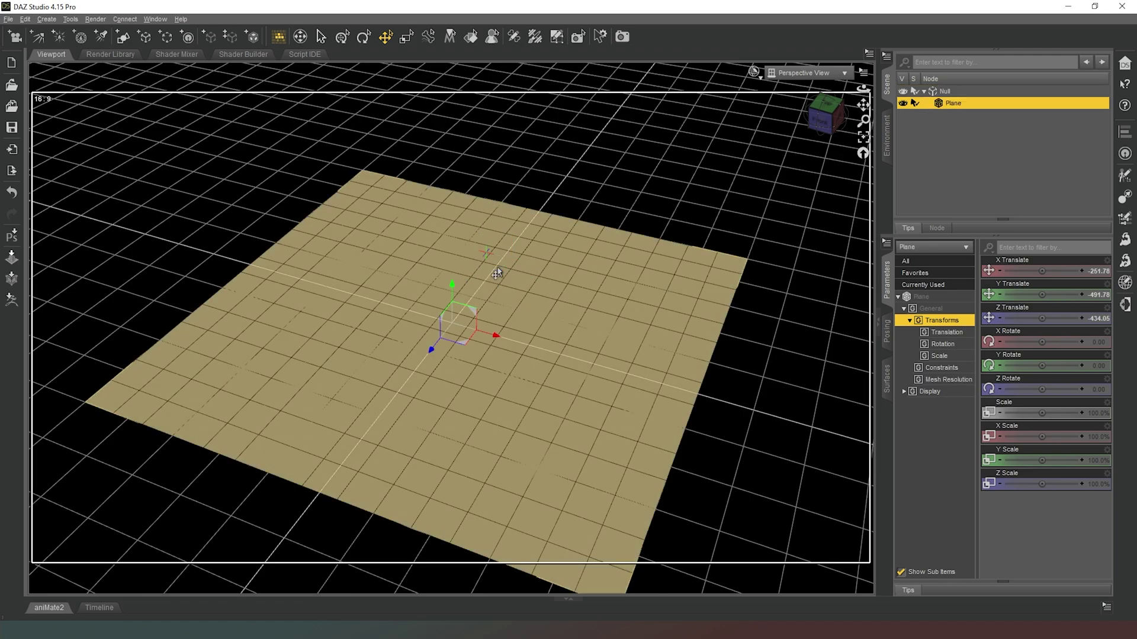
click(937, 91)
drag(492, 260, 570, 257)
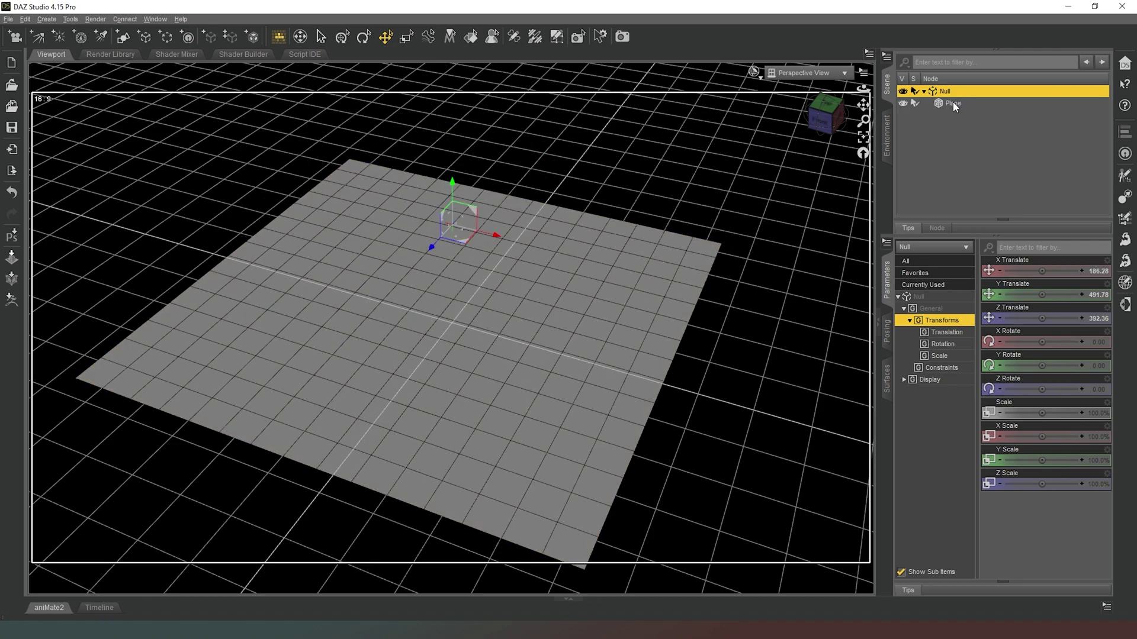
Unparent the plane from the null in the scene hierarchy
drag(953, 103, 934, 178)
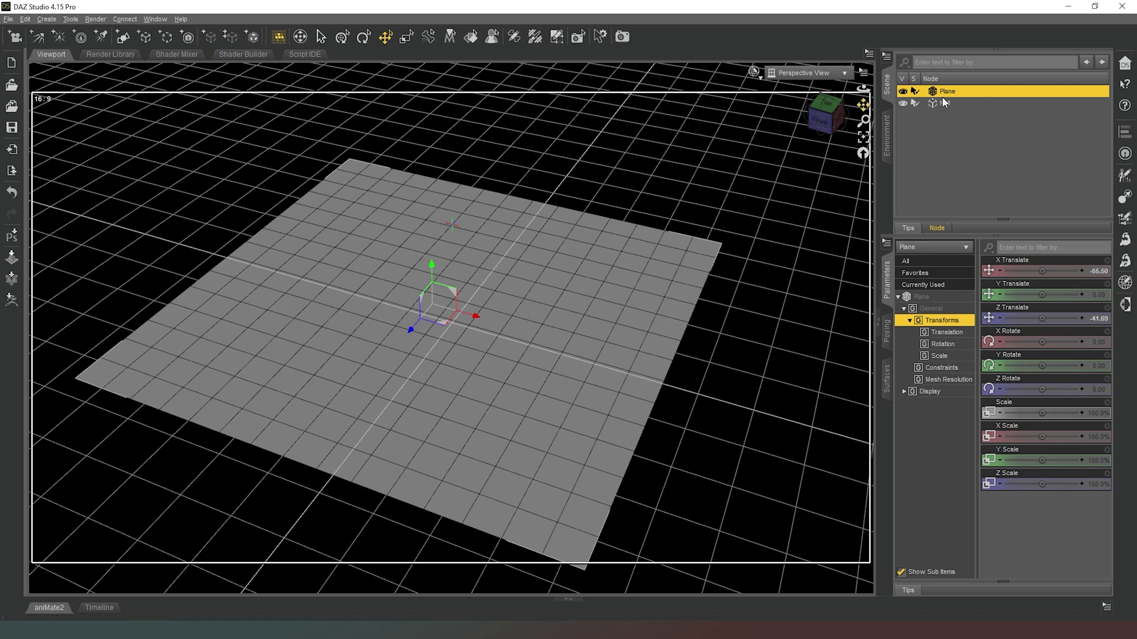
Create a node instance of the plane with default settings
click(209, 37)
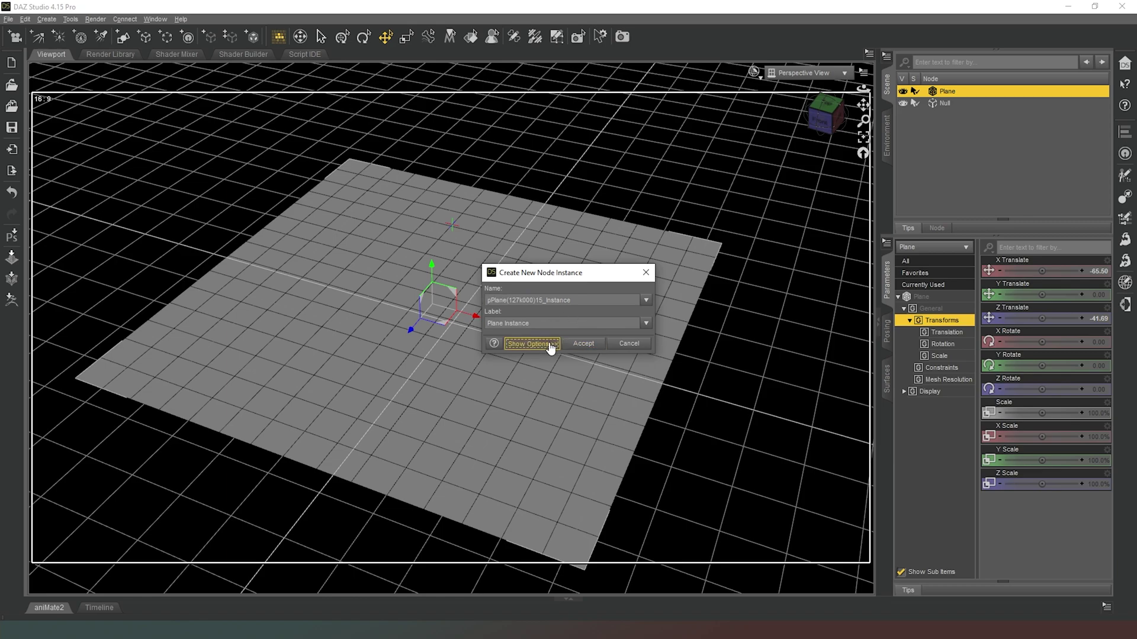
click(528, 344)
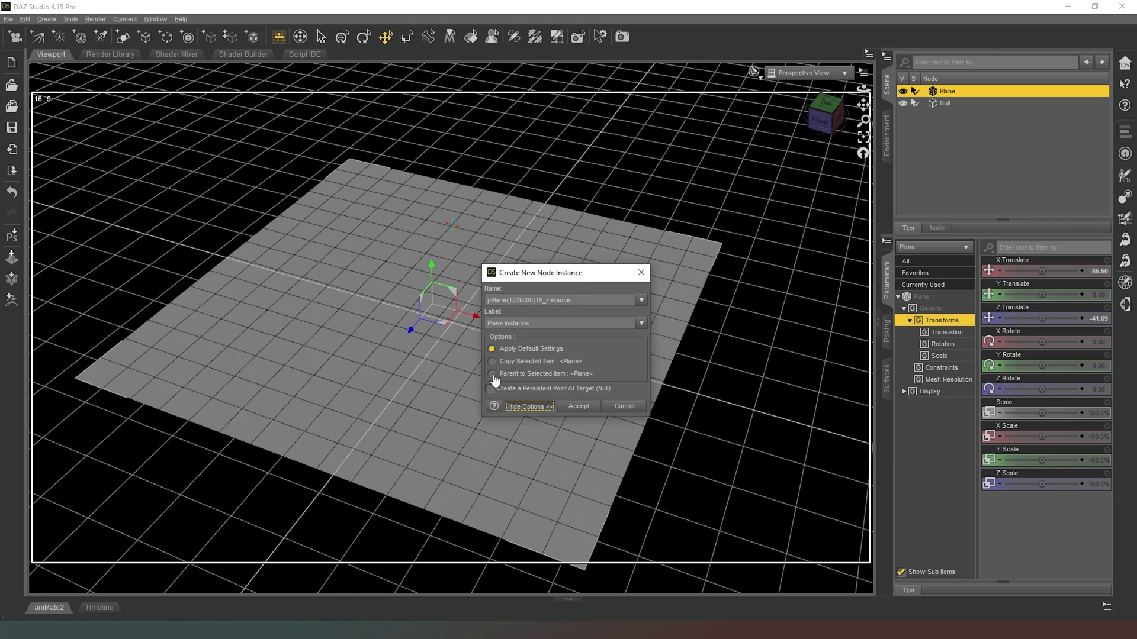
click(579, 406)
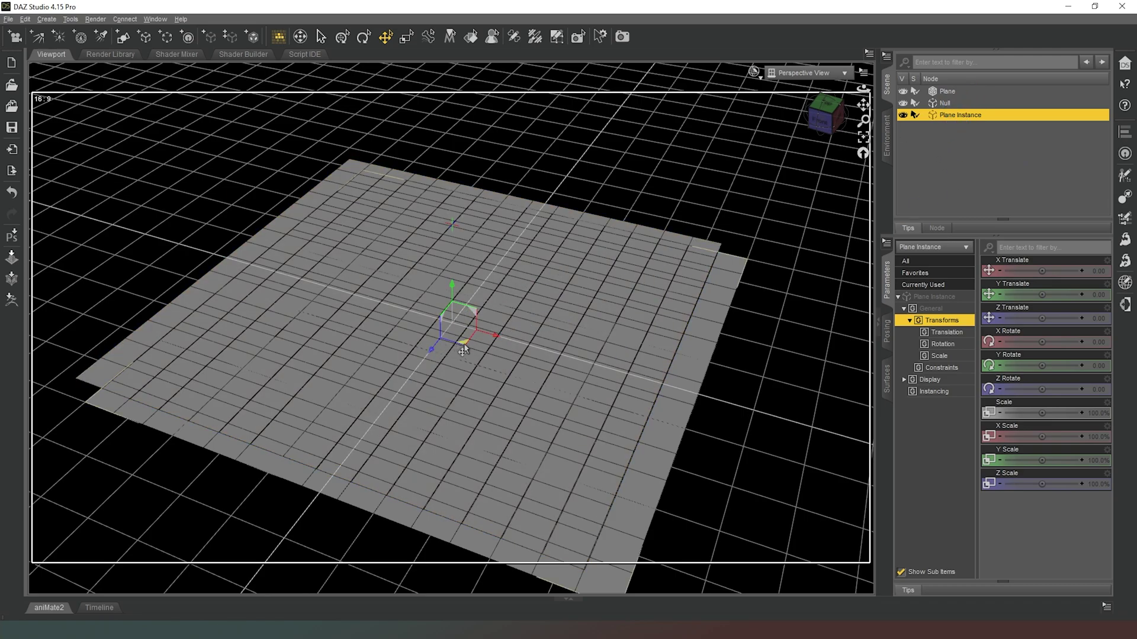
Move the plane instance to about X -908, Z -430 and the original plane to about X 172, Z -150
drag(464, 350, 225, 167)
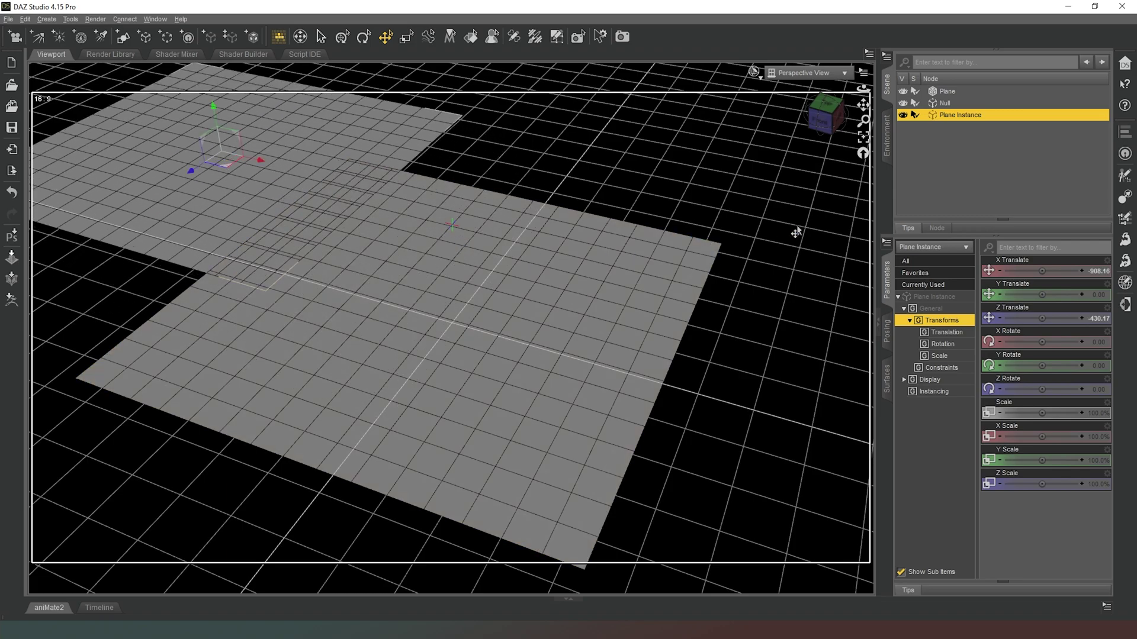
click(947, 91)
drag(460, 323, 577, 322)
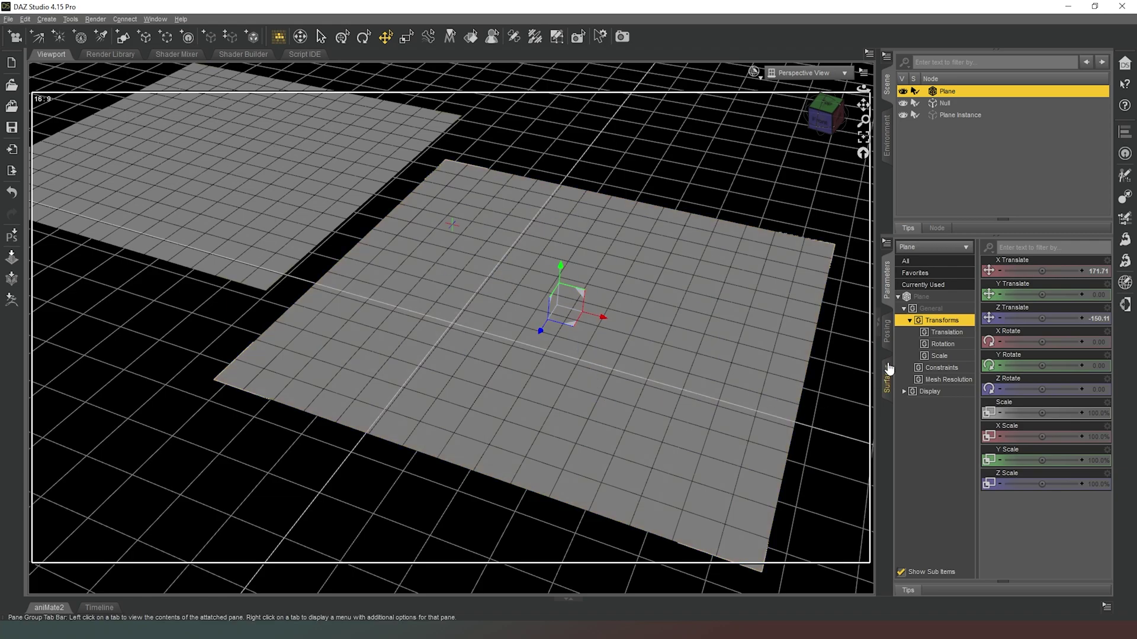
Set the Base Color of the original plane's Default surface to a blue-violet of 0.12, 0.094, 1.00
click(886, 379)
click(901, 306)
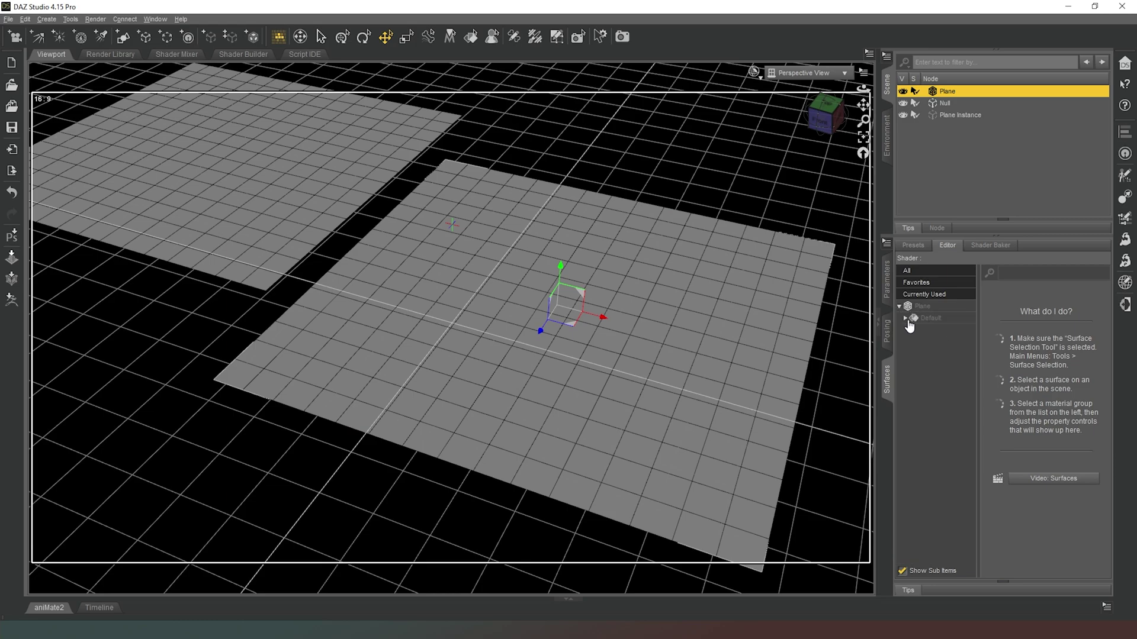
click(904, 319)
click(934, 341)
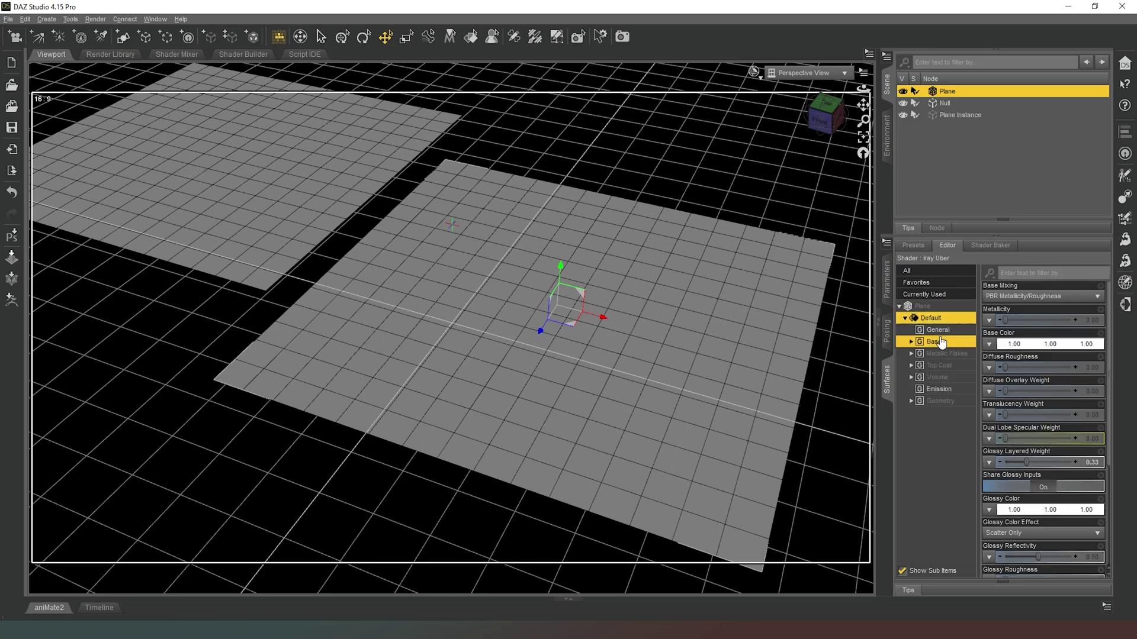
click(1034, 344)
click(606, 268)
click(650, 403)
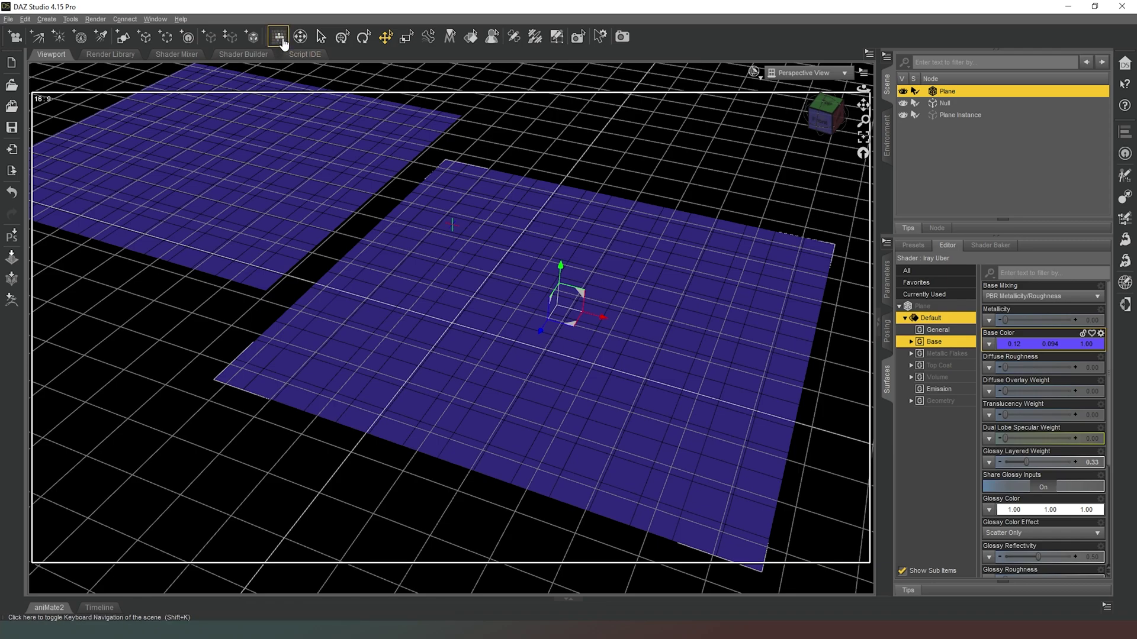
Move the perspective view sideways through the scene using keyboard navigation
click(280, 39)
key(d)
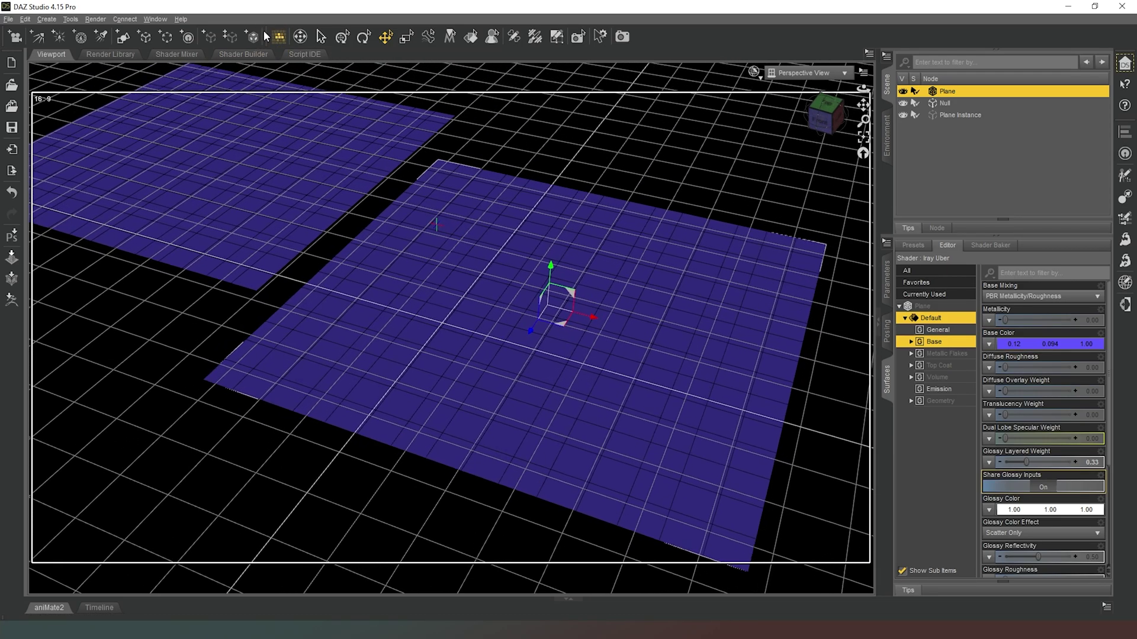
key(a)
key(d)
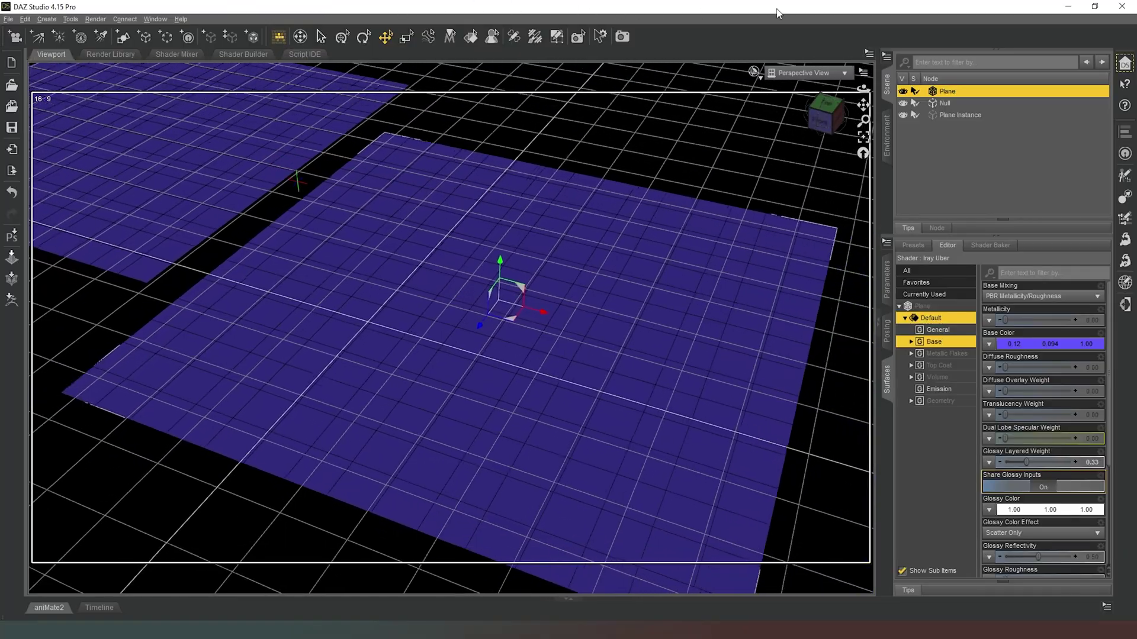
Orbit the perspective view around the two planes with the view cube, looking from higher and lower angles
drag(822, 114, 298, 85)
click(825, 101)
click(828, 116)
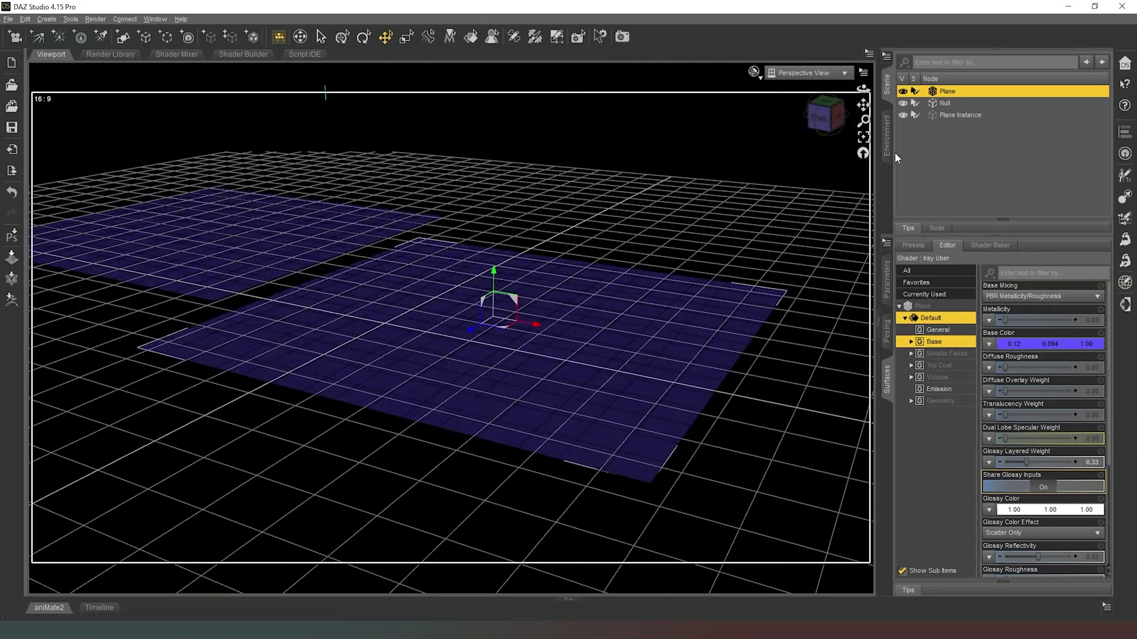
drag(792, 151, 433, 105)
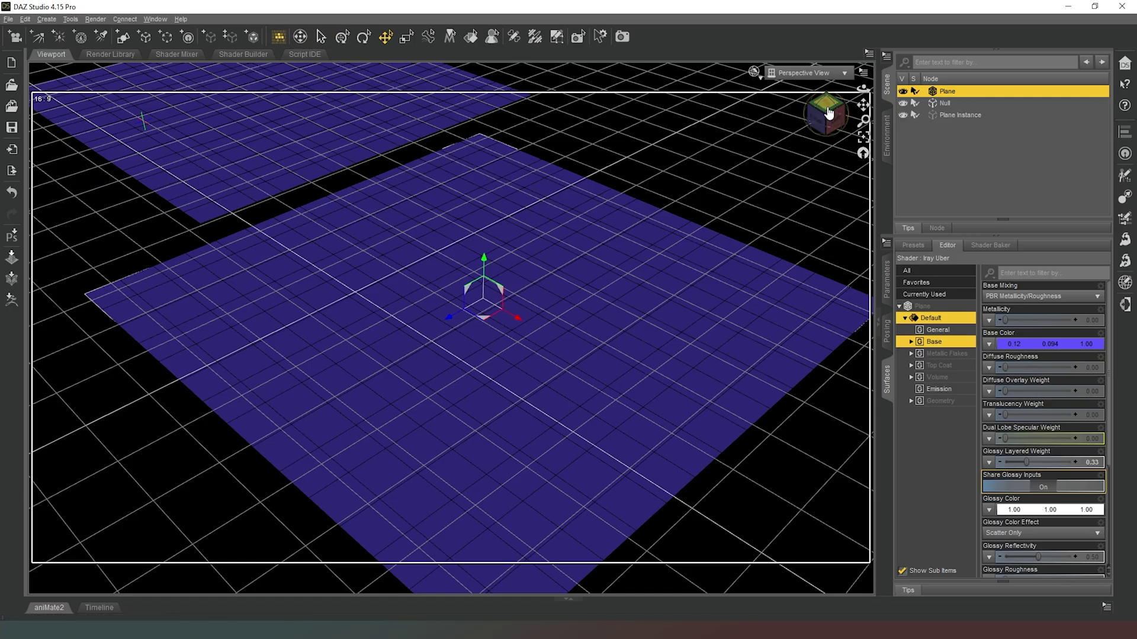
mouse_move(828, 114)
mouse_down()
mouse_move(817, 117)
mouse_move(827, 113)
mouse_up()
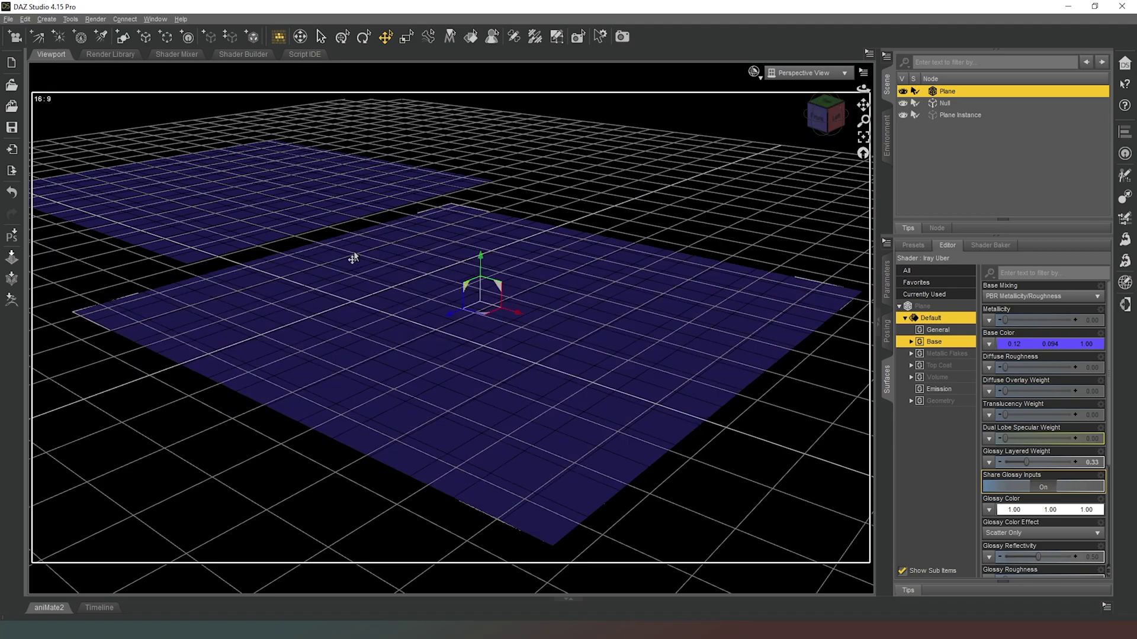
Activate the scene navigation tool and adjust the view of both planes with it
click(300, 37)
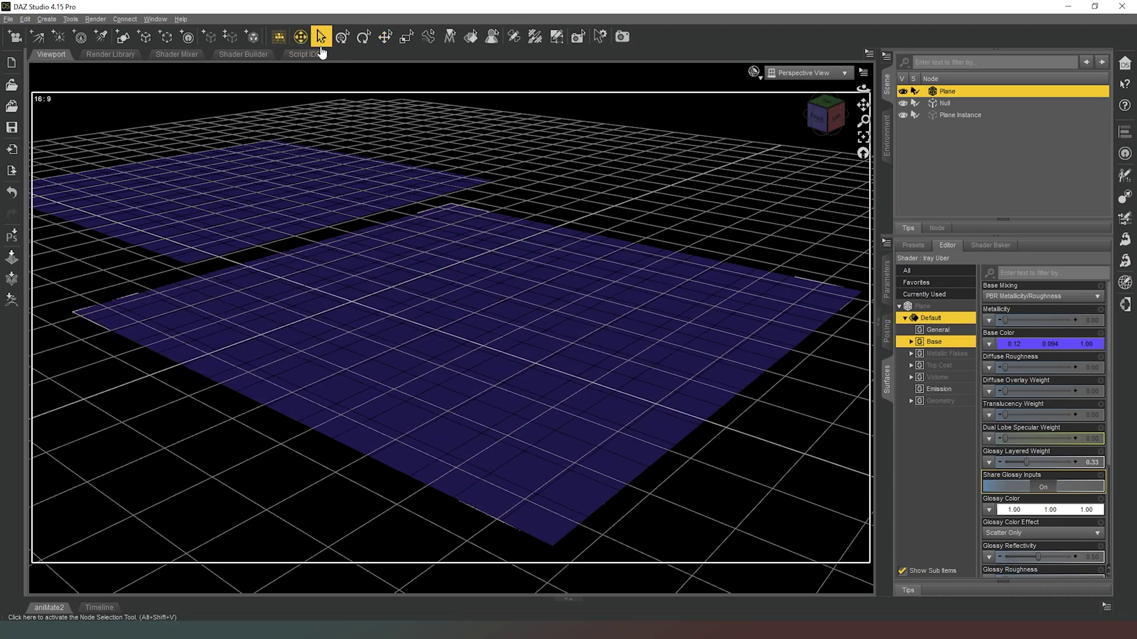
mouse_move(450, 326)
mouse_down()
mouse_move(450, 237)
mouse_move(450, 337)
mouse_up()
drag(161, 76, 657, 165)
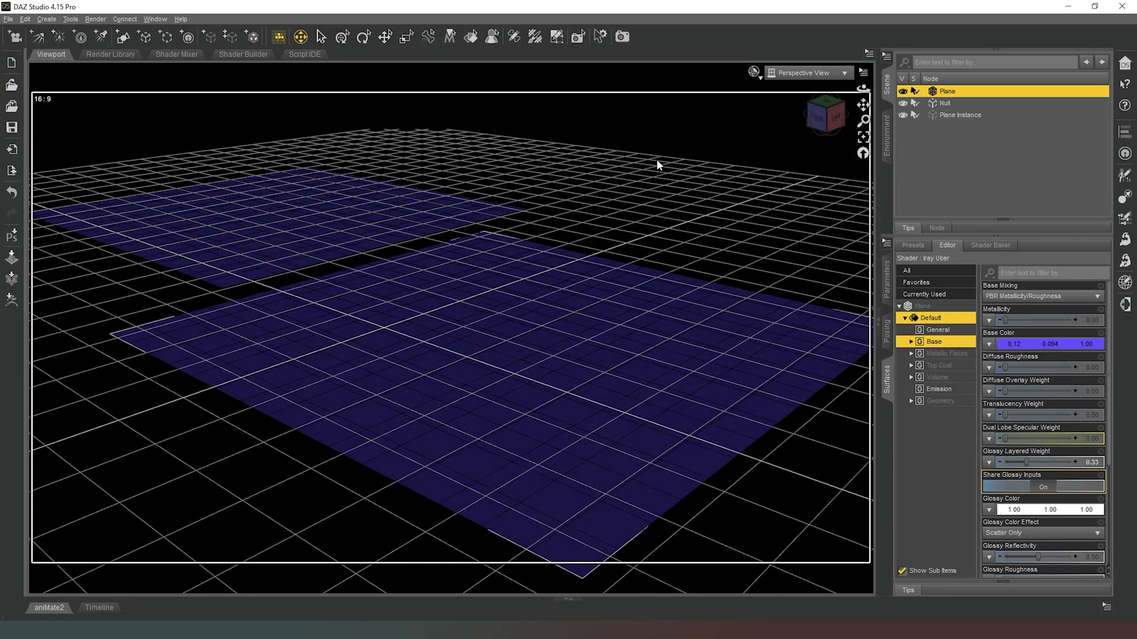
Use the Node Selection tool to pick the original plane and its instance in the viewport, leaving the instance selected
click(323, 41)
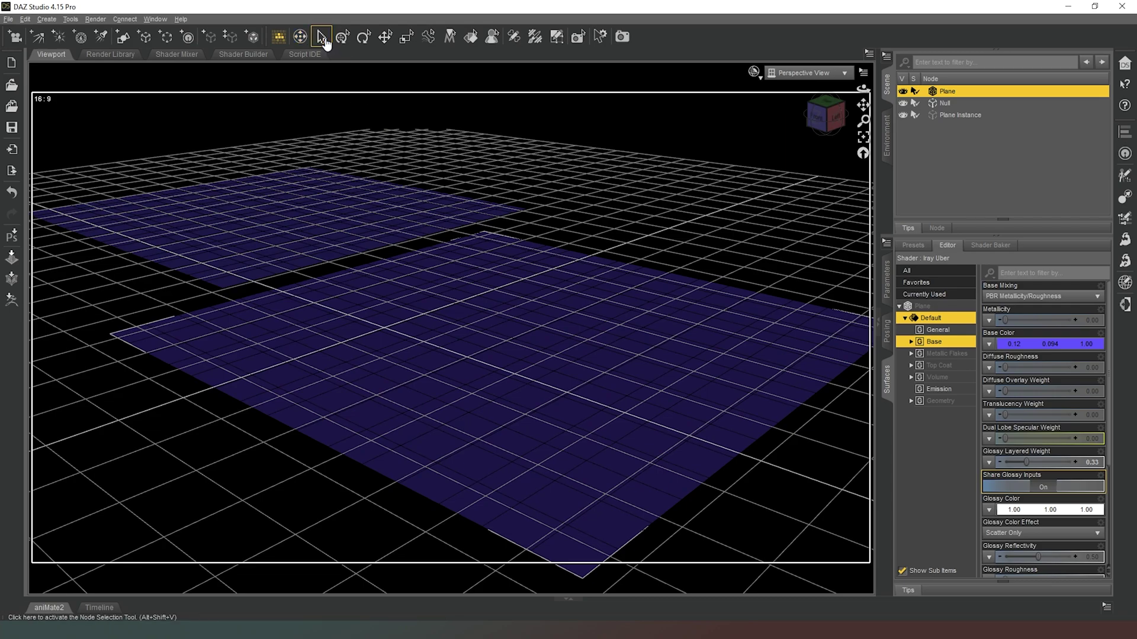
click(464, 276)
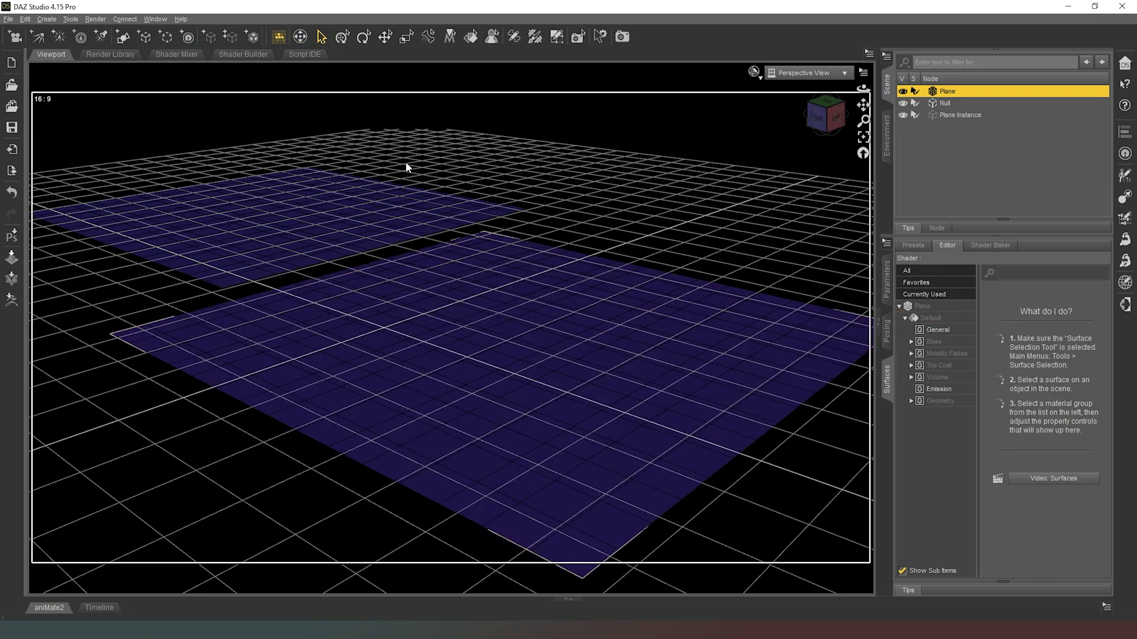
click(355, 204)
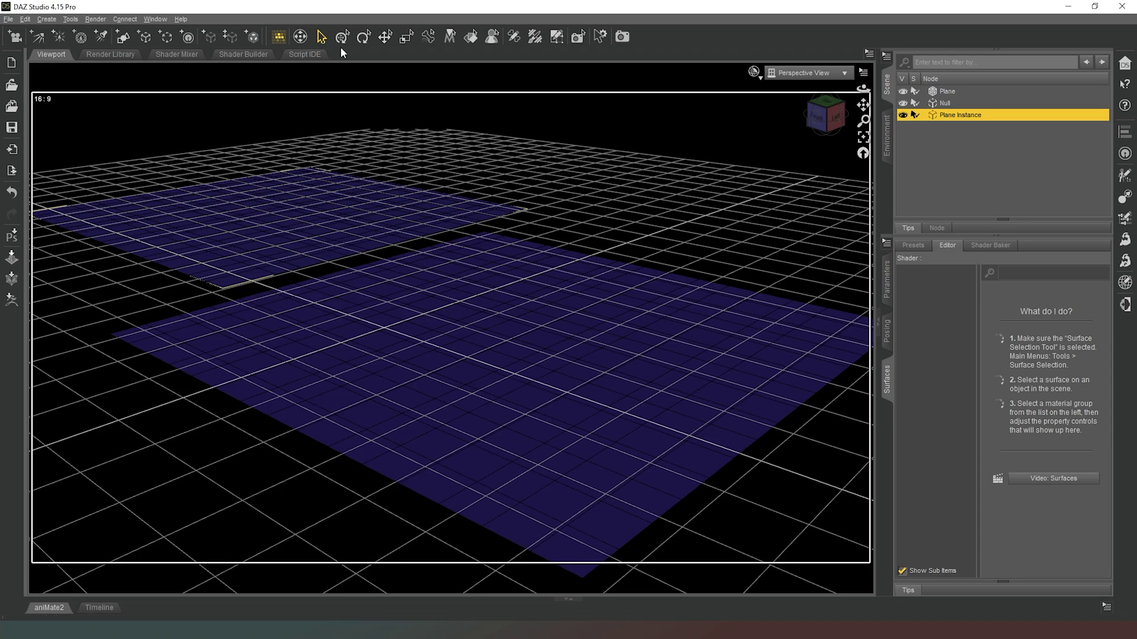
Frame the plane instance and rotate it freehand to about X 15, Y 19, Z -42, showing its transform parameters
click(342, 47)
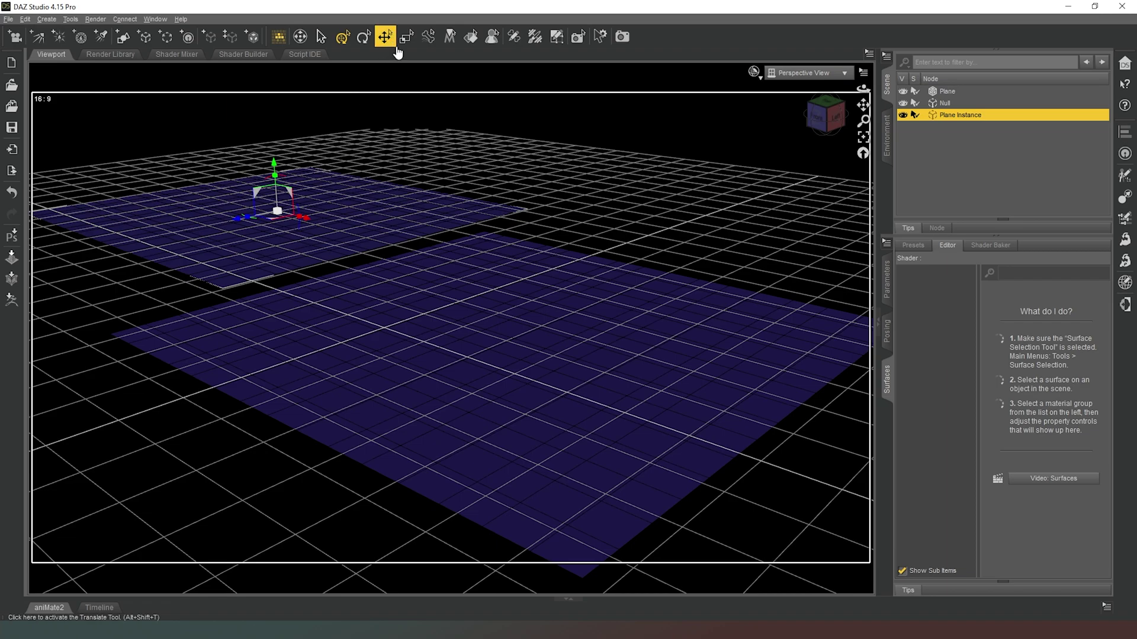
click(363, 36)
click(863, 137)
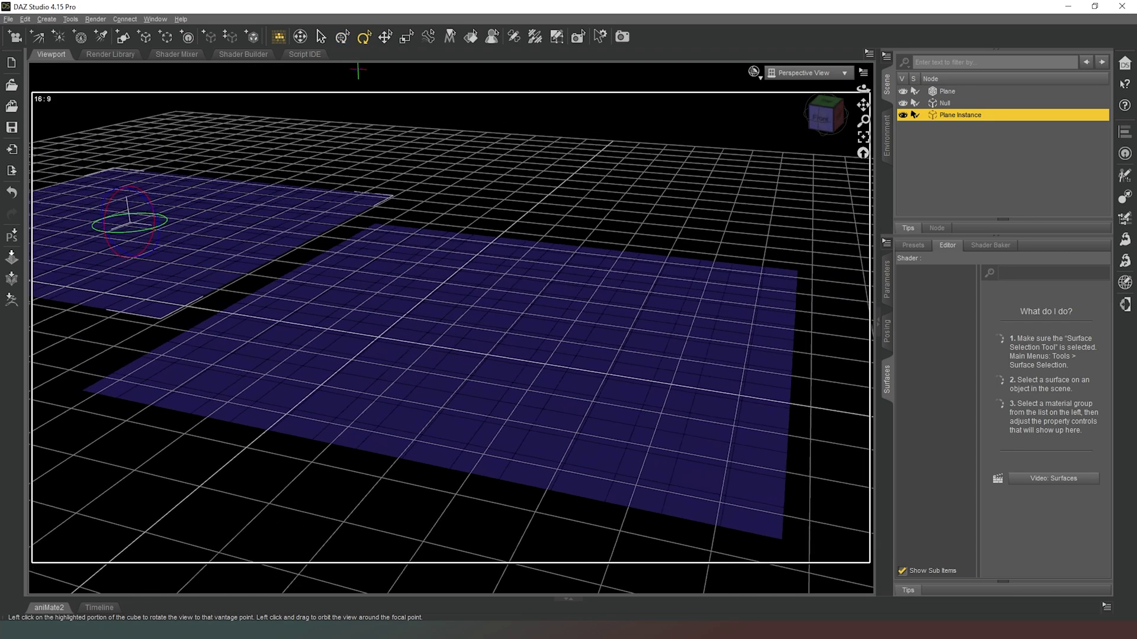
click(864, 138)
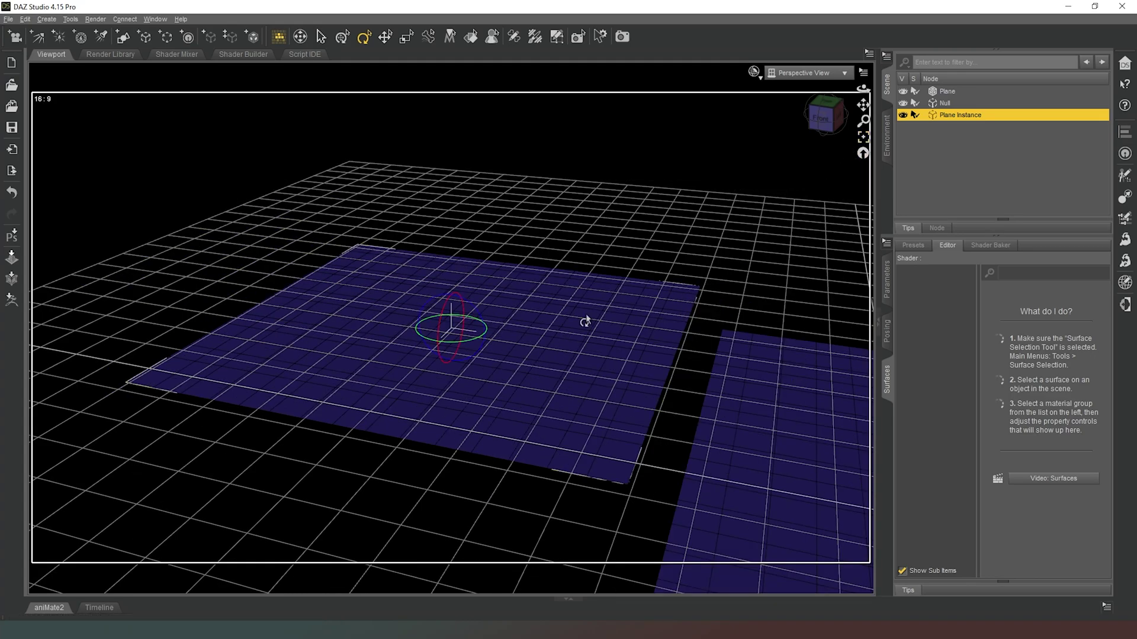
alt+drag(740, 218, 765, 180)
drag(475, 348, 566, 344)
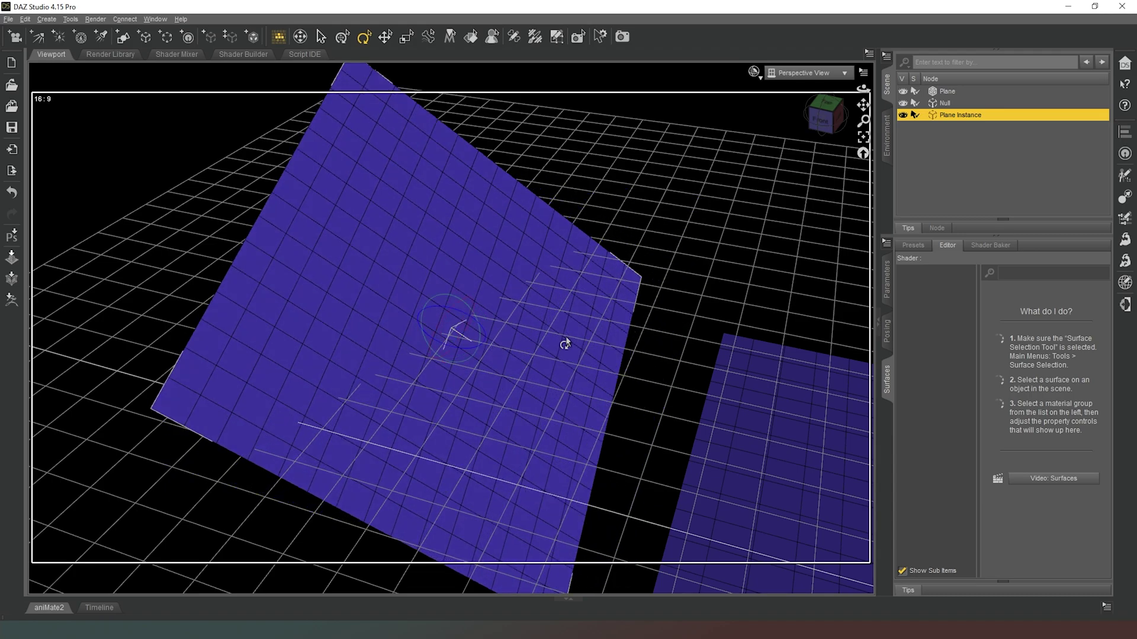
click(887, 279)
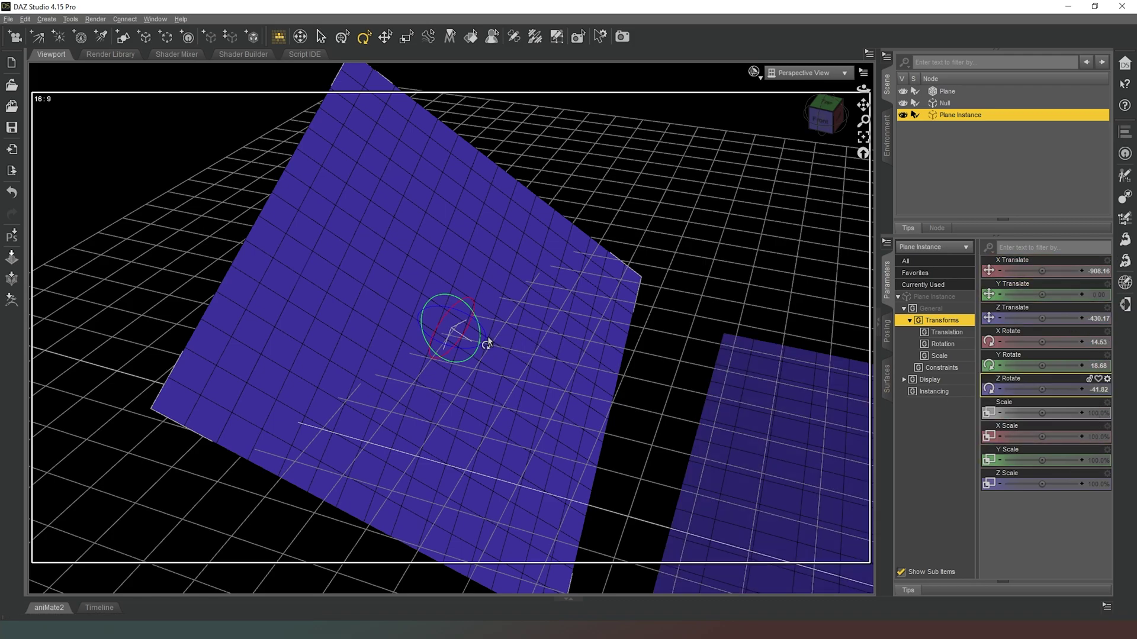
Adjust the plane instance's rotation to about X -10, Z -15 and its Z translation to about -468
mouse_move(460, 332)
mouse_down()
mouse_move(464, 322)
mouse_move(456, 331)
mouse_up()
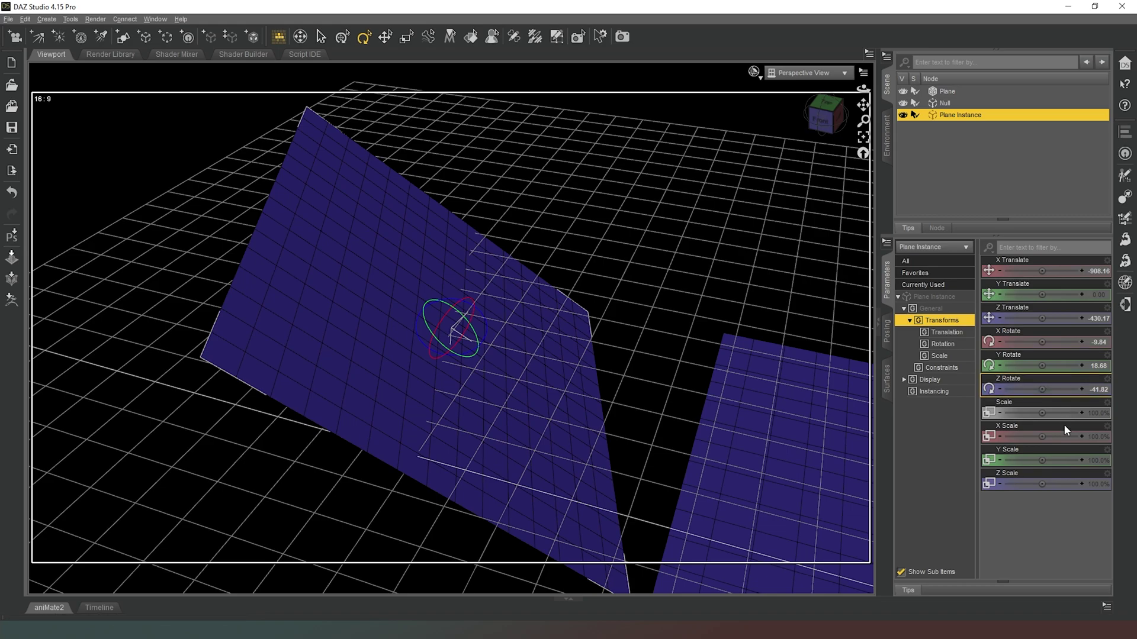
drag(1042, 319, 1068, 328)
drag(1042, 389, 1065, 389)
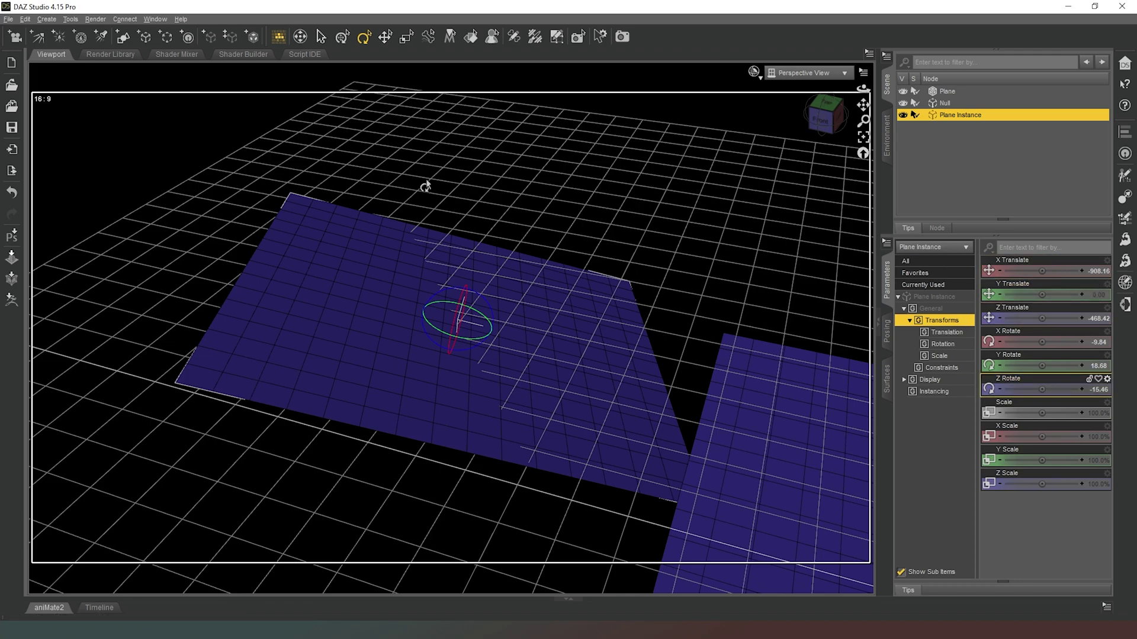
Move the plane instance to about X -1004, Y 62, Z -616 and scale it to about X 86%, Y 178%, Z 57%
click(385, 37)
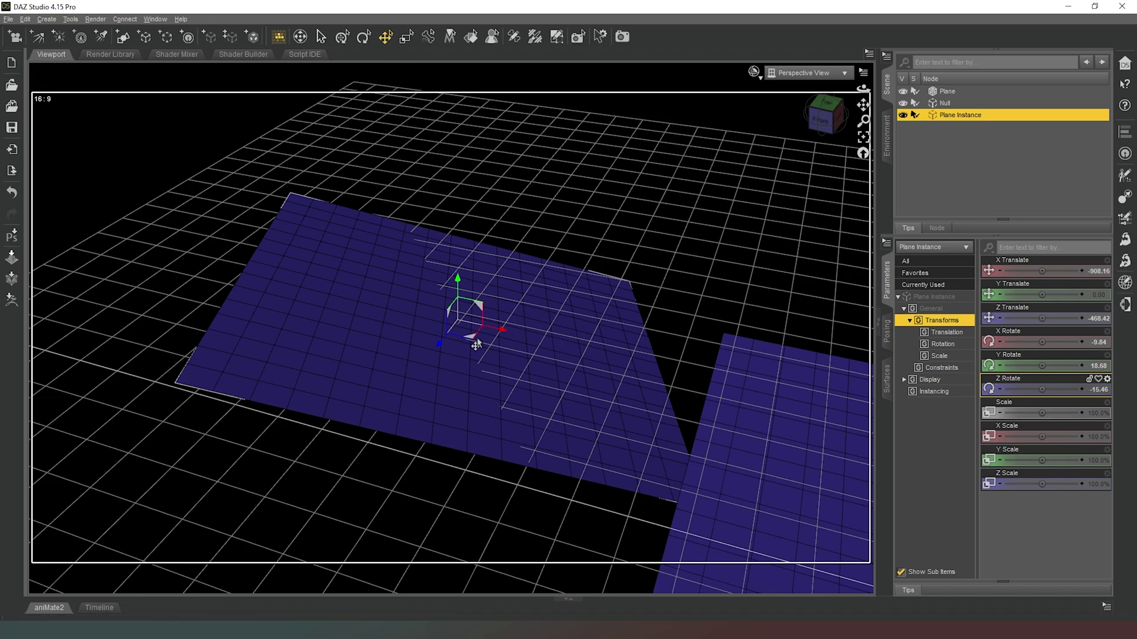
drag(473, 342, 481, 317)
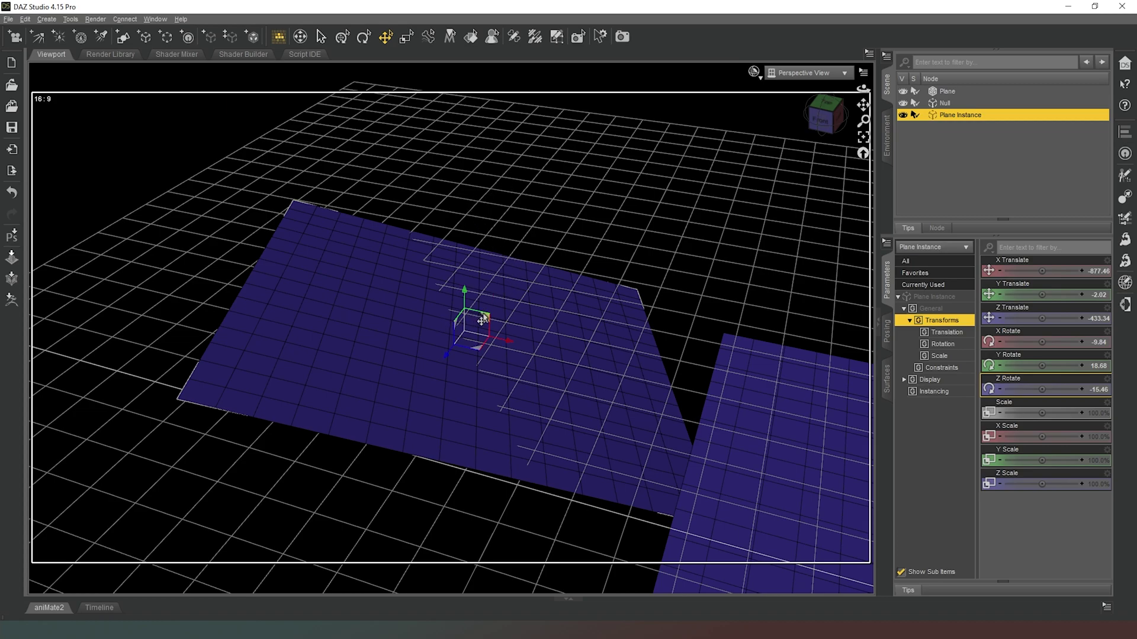
mouse_move(480, 312)
mouse_down()
mouse_move(486, 263)
mouse_move(483, 305)
mouse_move(406, 317)
mouse_move(514, 286)
mouse_move(465, 301)
mouse_up()
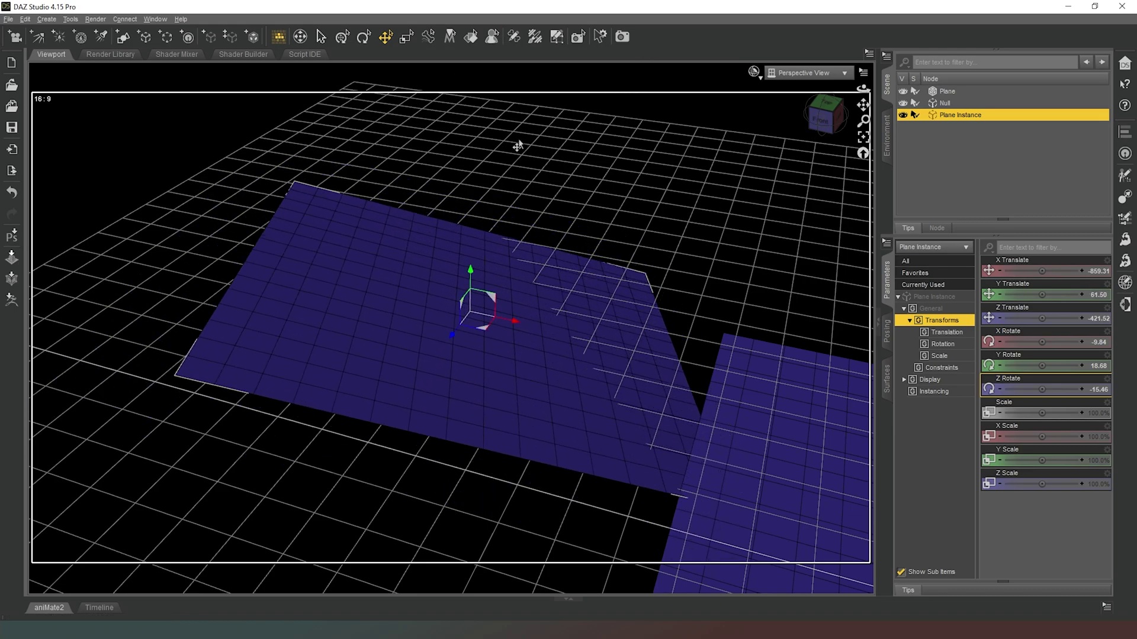
drag(479, 335, 455, 264)
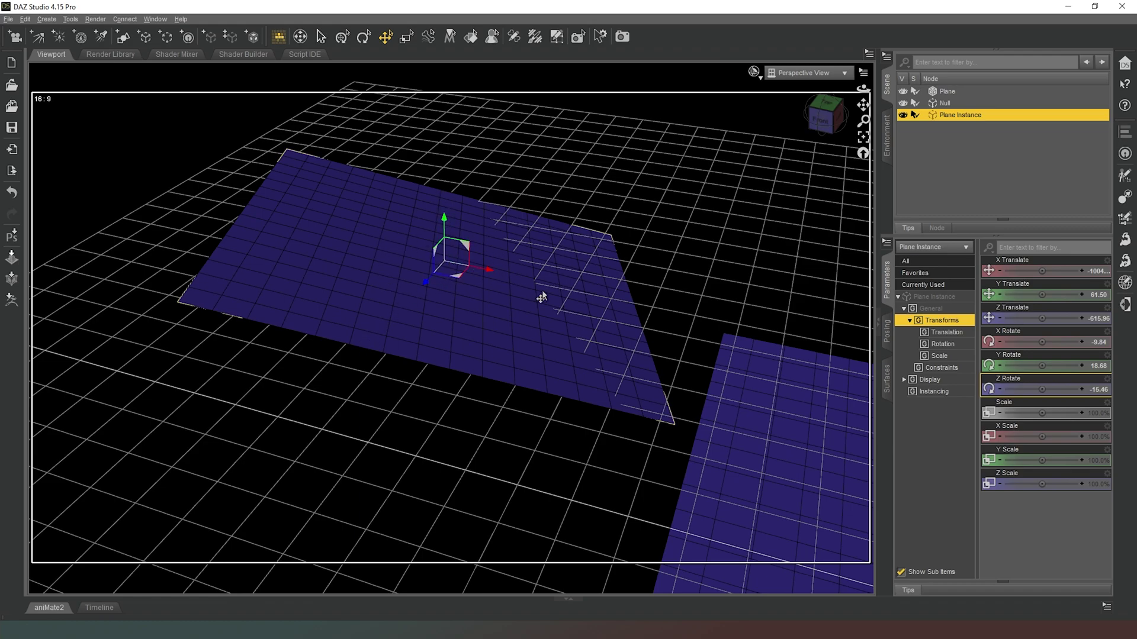
click(407, 36)
drag(478, 274, 468, 248)
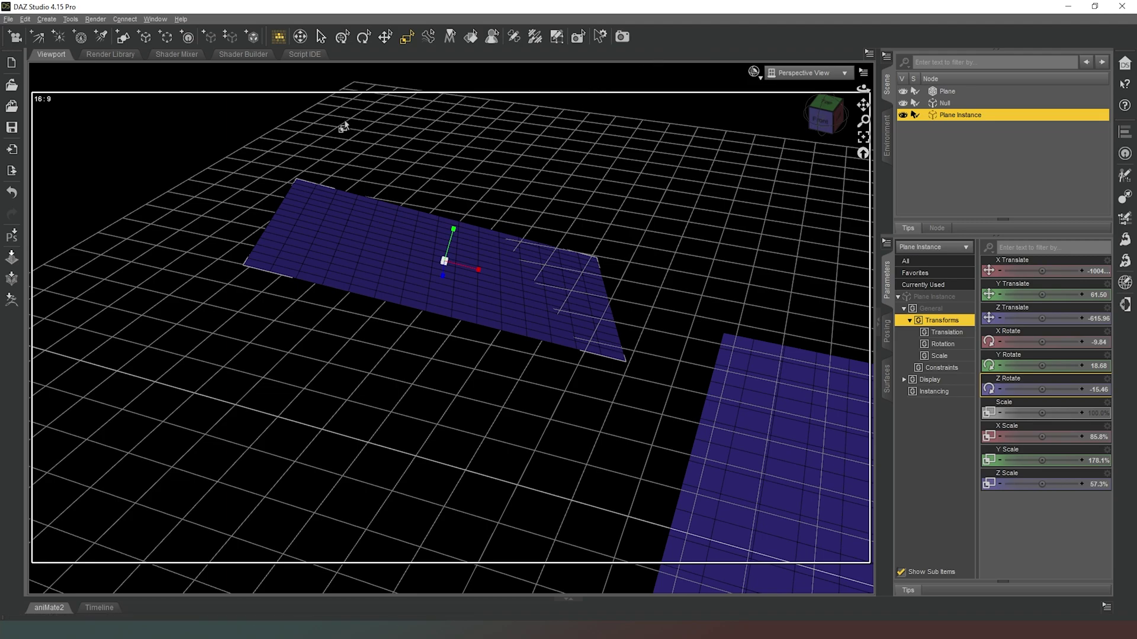
Preview both planes in the NVIDIA Iray draw style and return the viewport to a shaded style without mesh wires
click(760, 78)
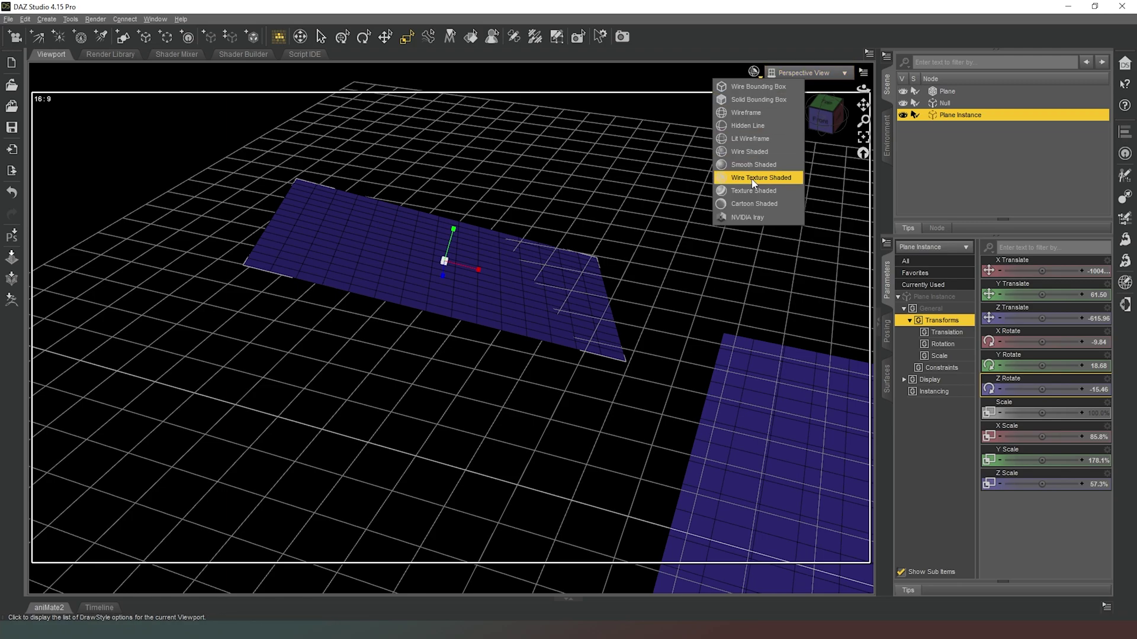
click(760, 221)
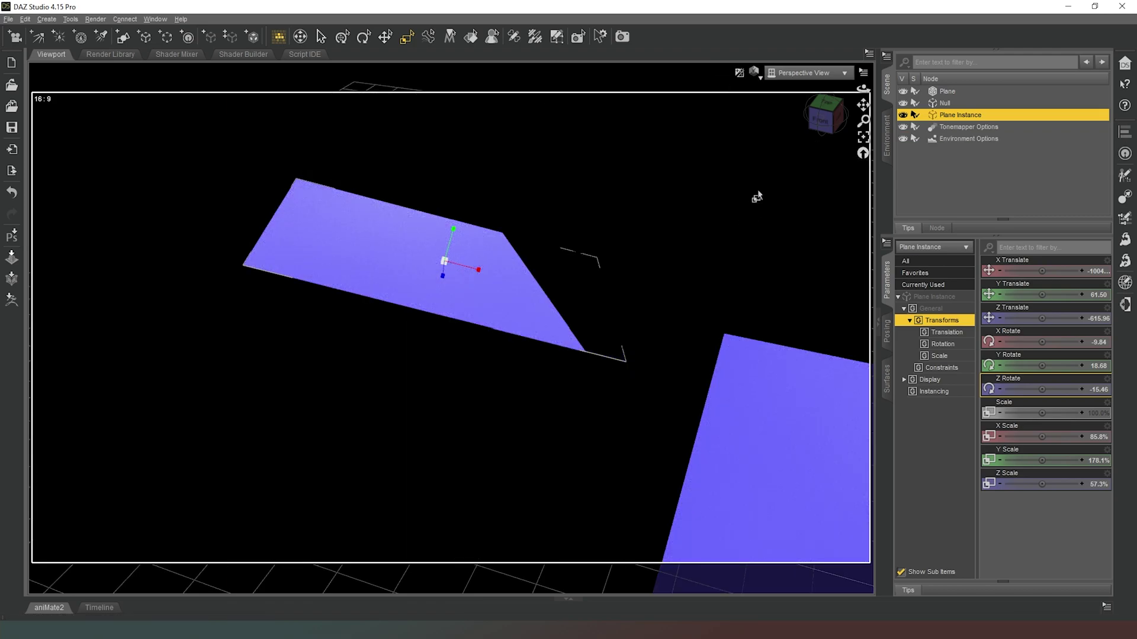
drag(863, 105, 296, 330)
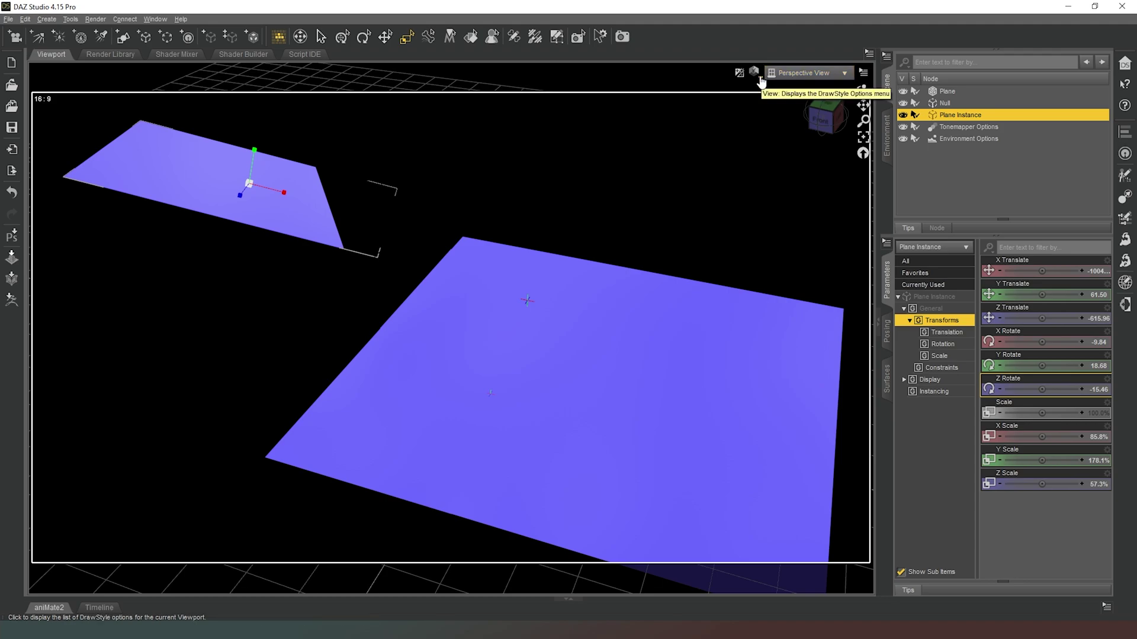
click(761, 81)
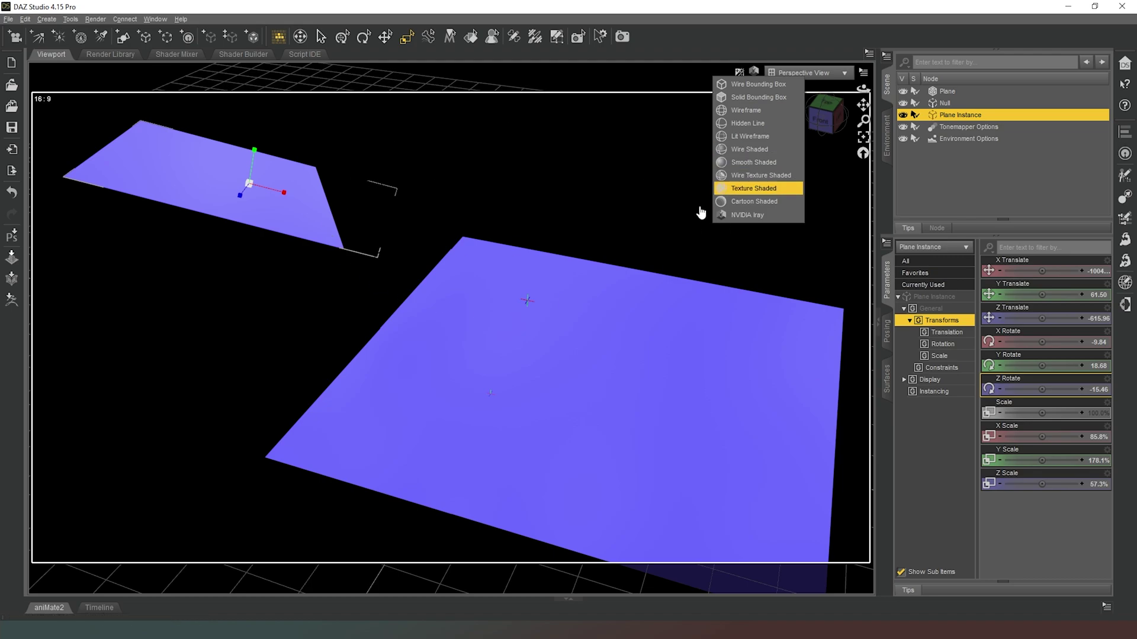
click(740, 176)
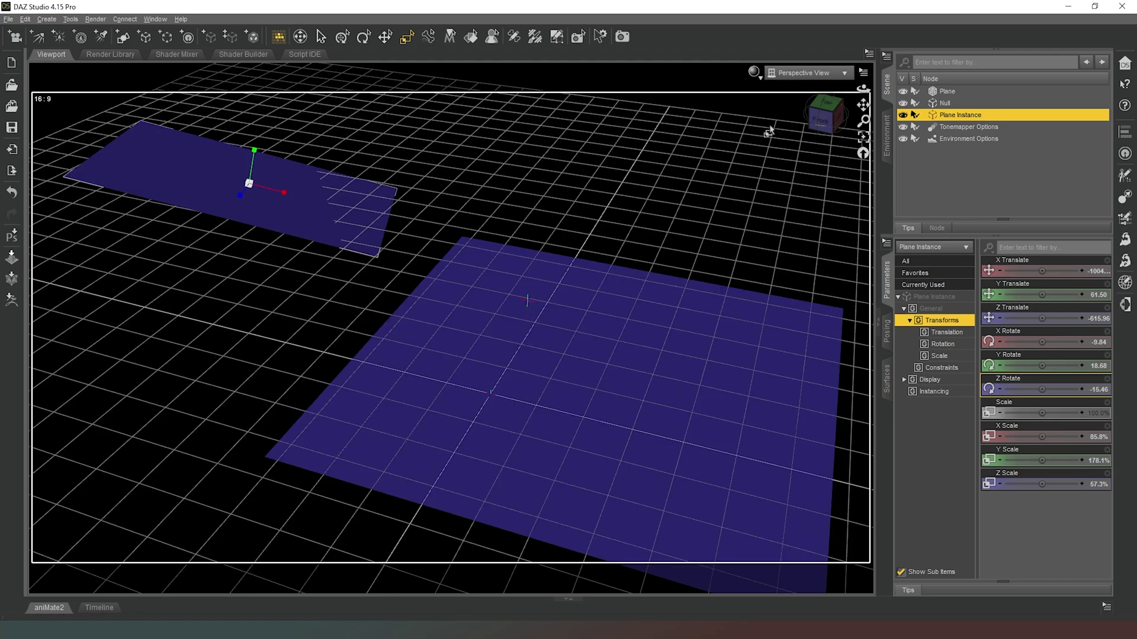
View the scene through the Front, Left, Back and Bottom preset views and return to Perspective View
mouse_move(818, 121)
mouse_down()
mouse_move(781, 123)
mouse_move(815, 120)
mouse_move(824, 137)
mouse_up()
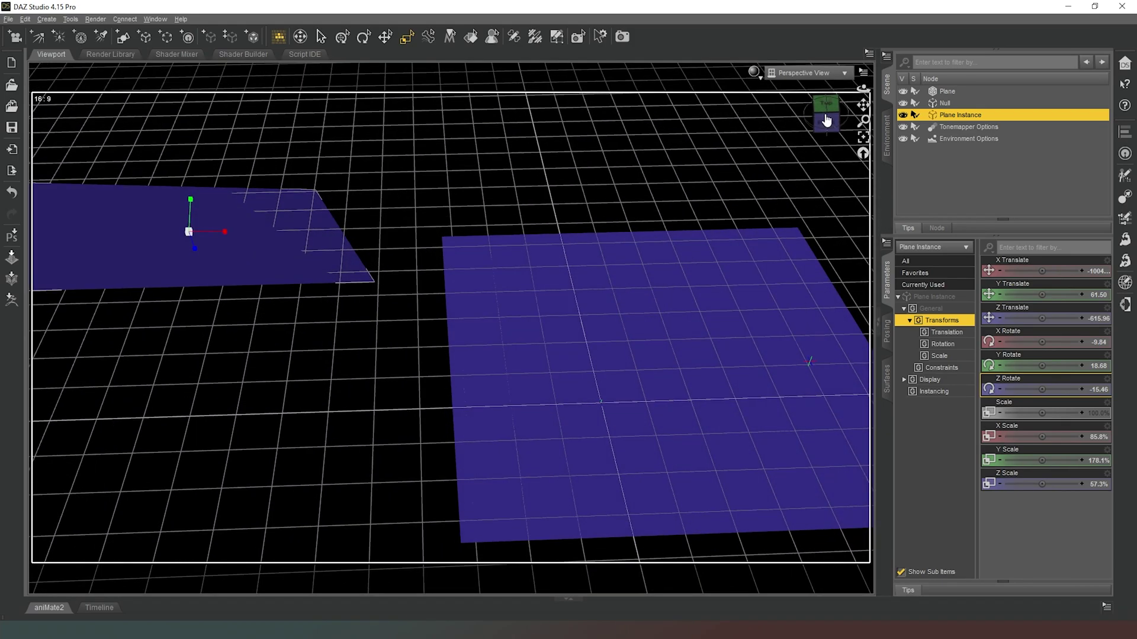
click(796, 72)
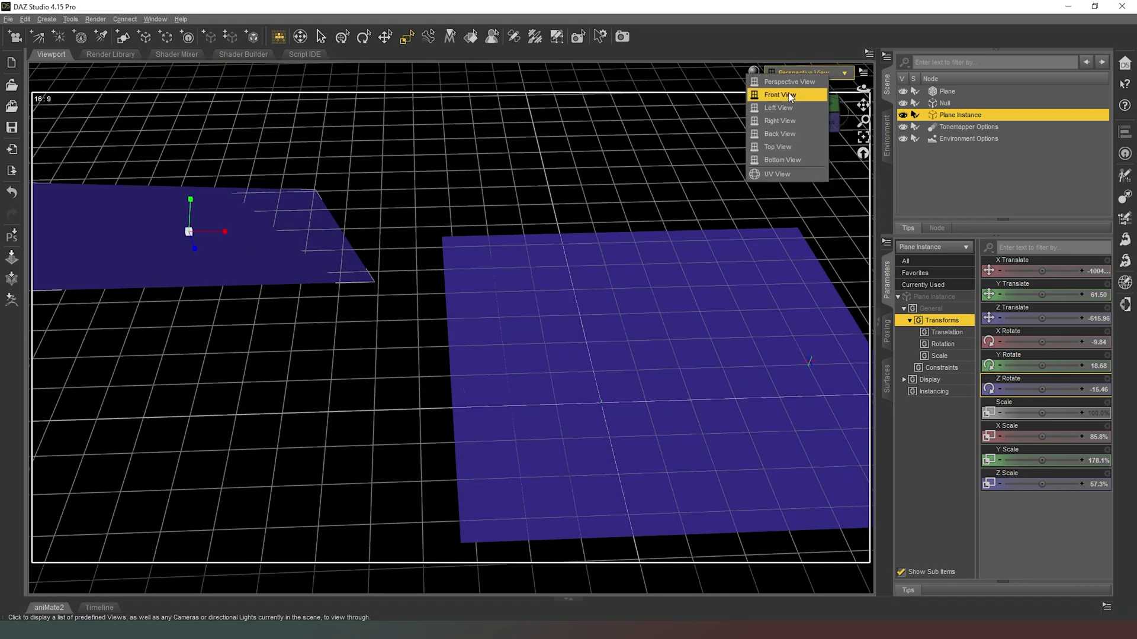
click(780, 95)
click(804, 74)
click(798, 111)
click(796, 72)
click(790, 137)
click(797, 76)
click(789, 164)
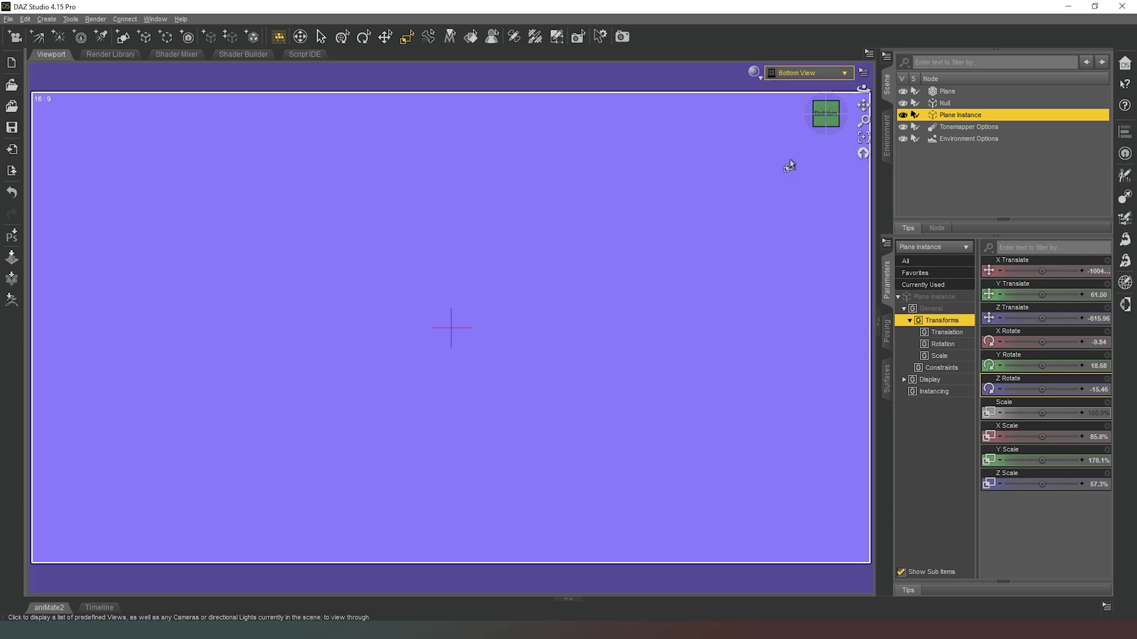
click(796, 73)
click(795, 83)
Orbit, pan and zoom the perspective view, frame the selected plane instance, and reset the view
drag(830, 123, 802, 137)
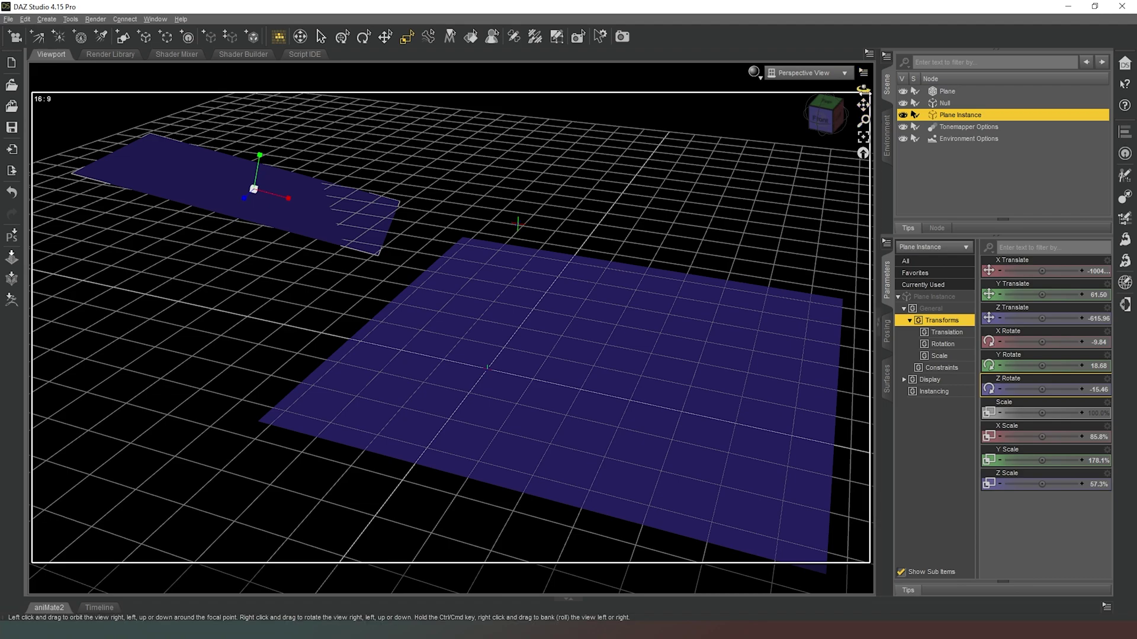
drag(862, 88, 1070, 175)
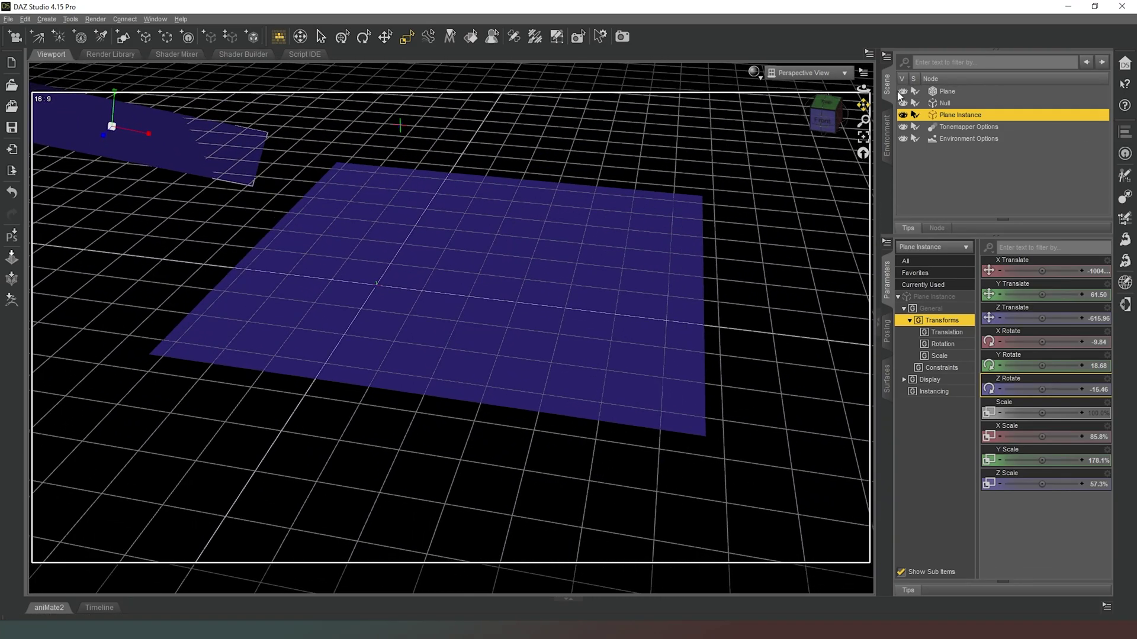
drag(863, 120, 863, 122)
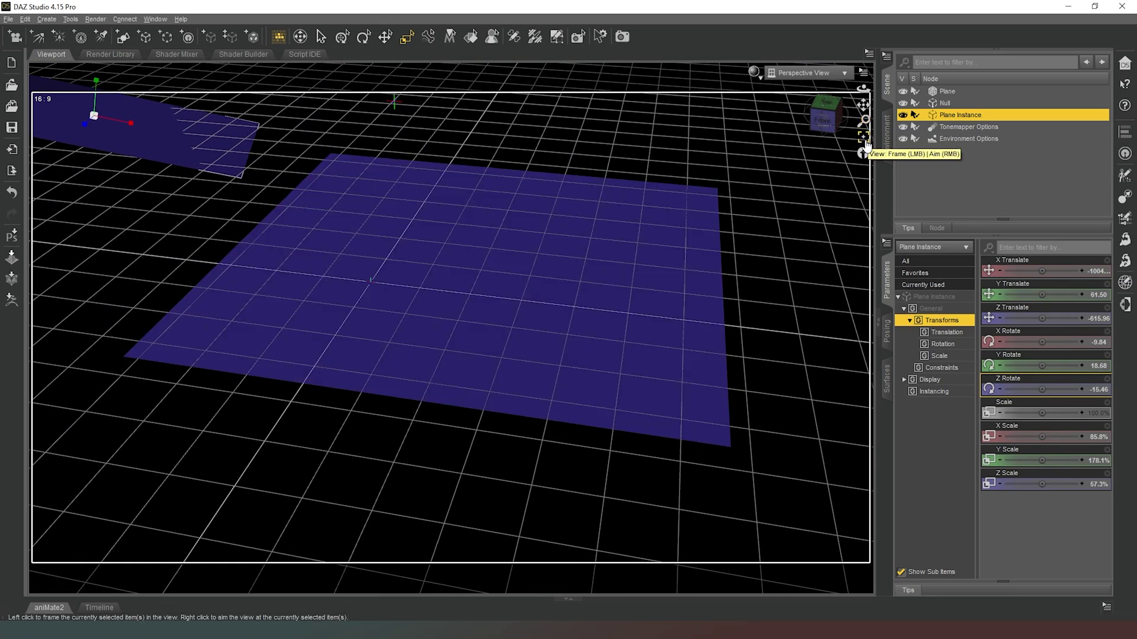
click(863, 141)
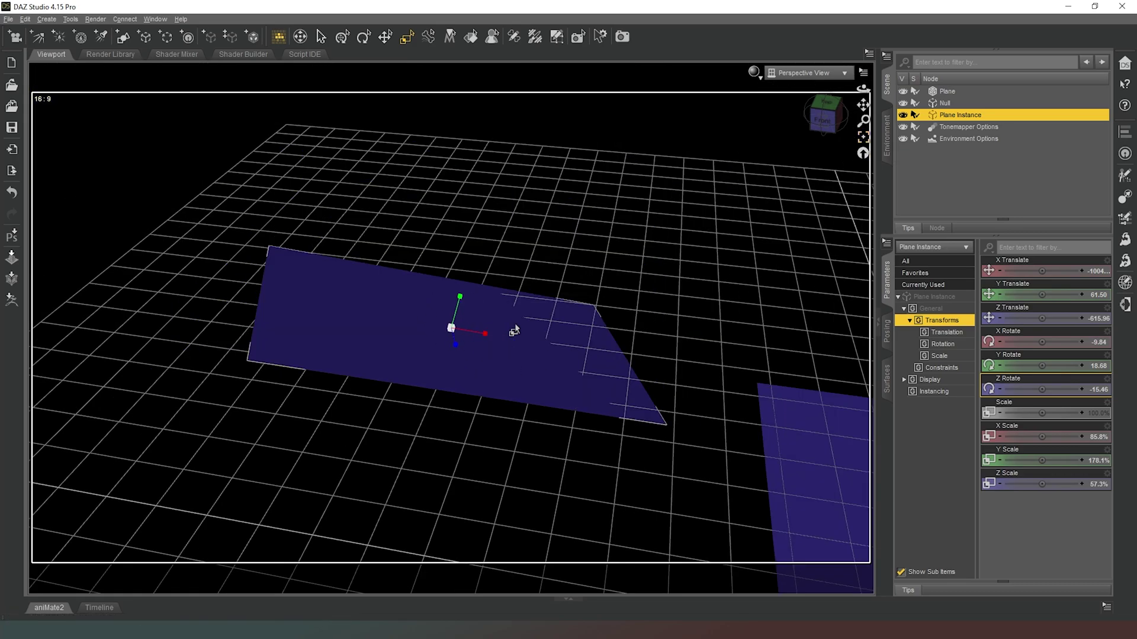
click(862, 157)
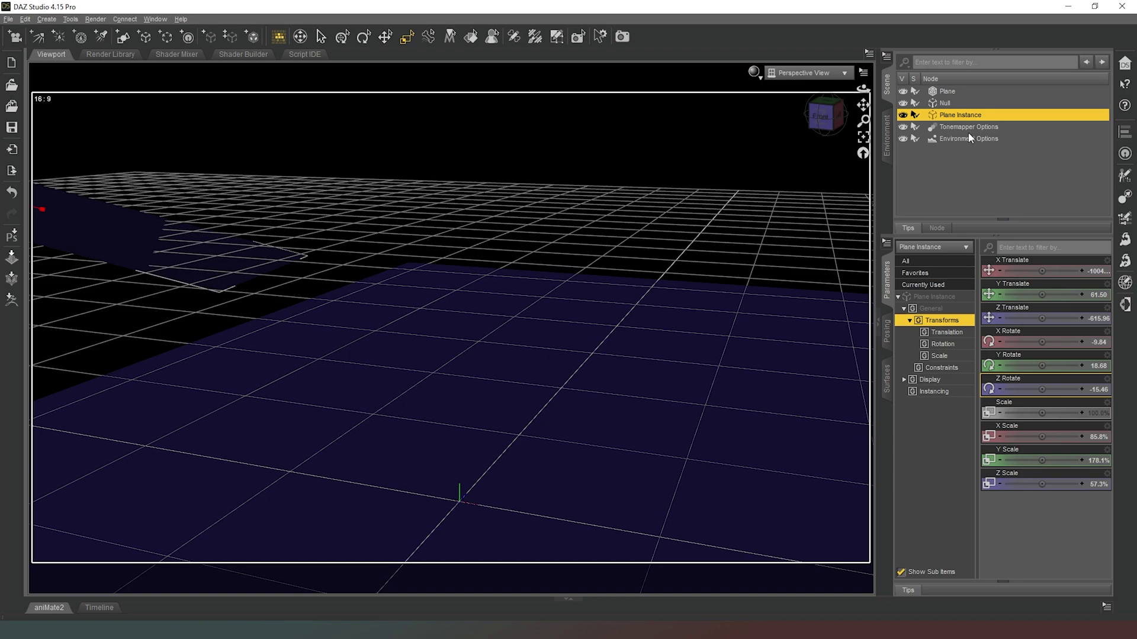
Select the Environment Options node and examine its environment and dome parameters
click(966, 138)
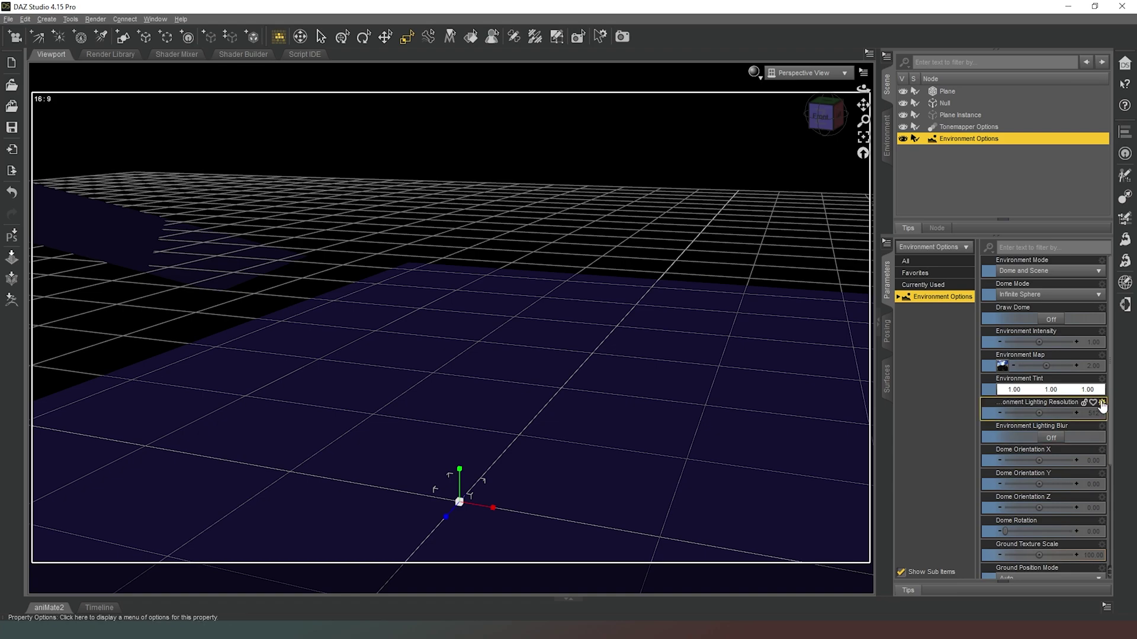
scroll(1111, 430, down, 1)
scroll(1110, 430, up, 1)
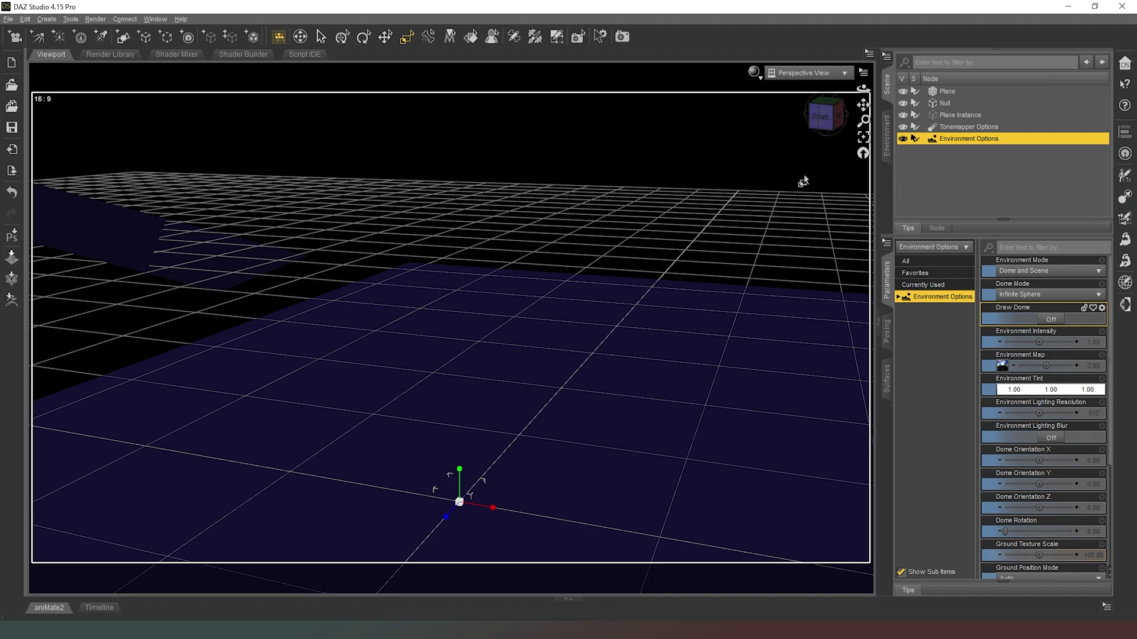
Set the environment type to Backdrop and give its background a peach colour of RGB 255, 213, 192
click(888, 141)
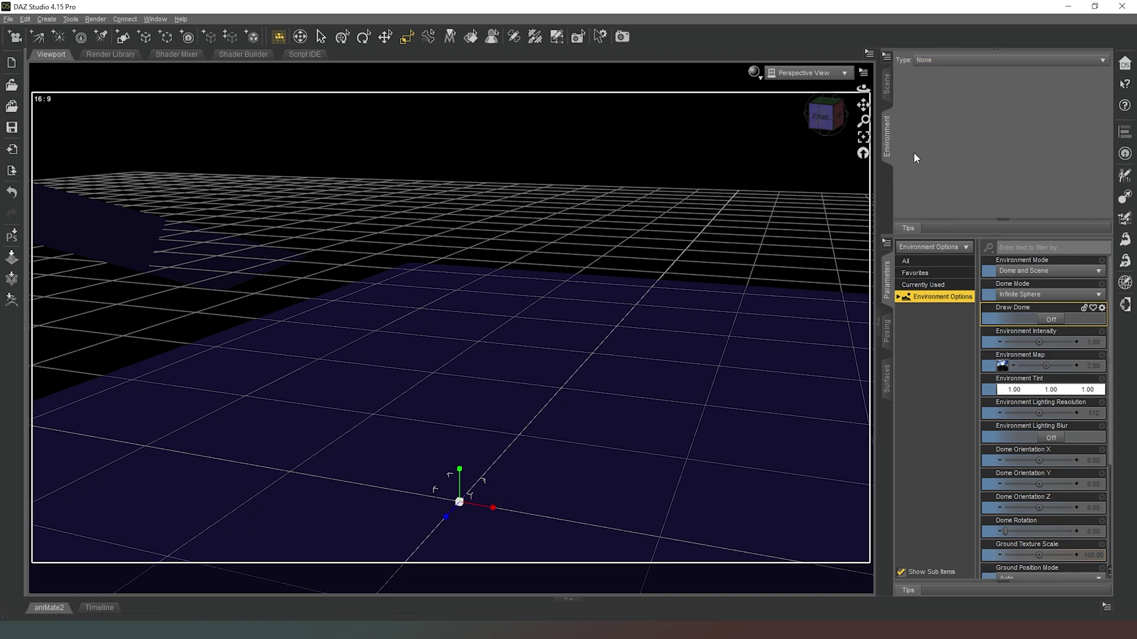
click(943, 60)
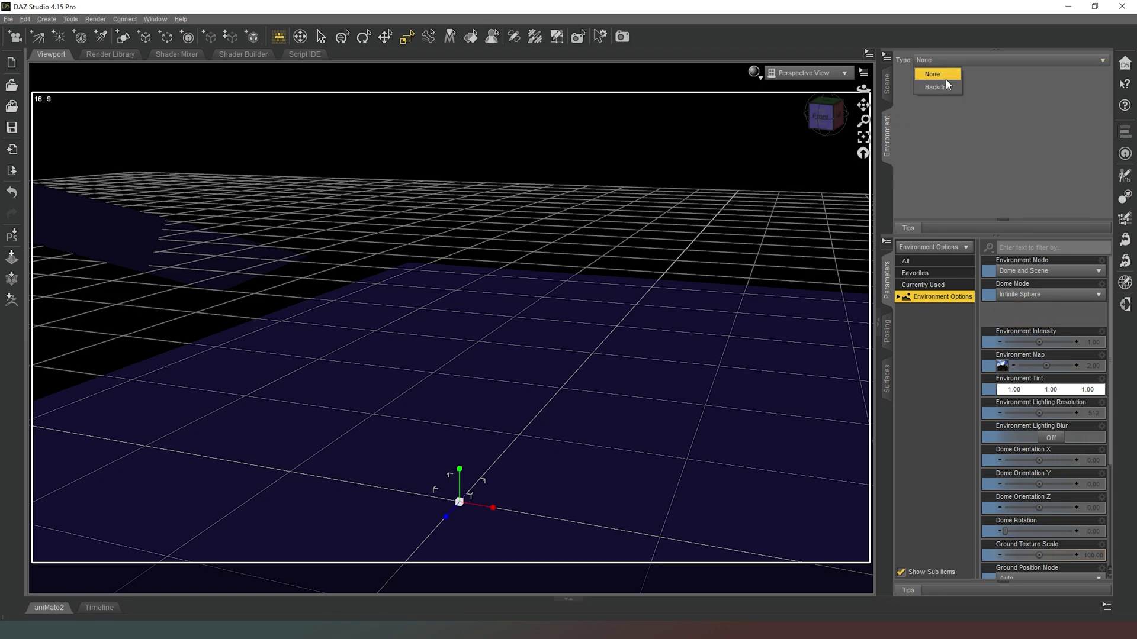
click(944, 80)
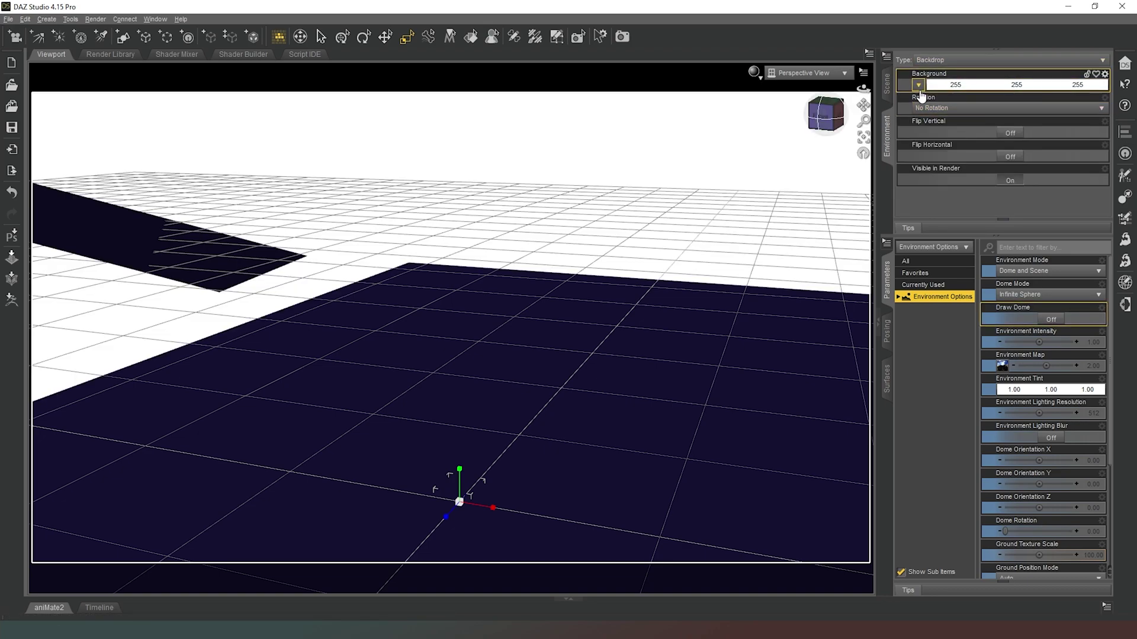
click(979, 89)
click(686, 320)
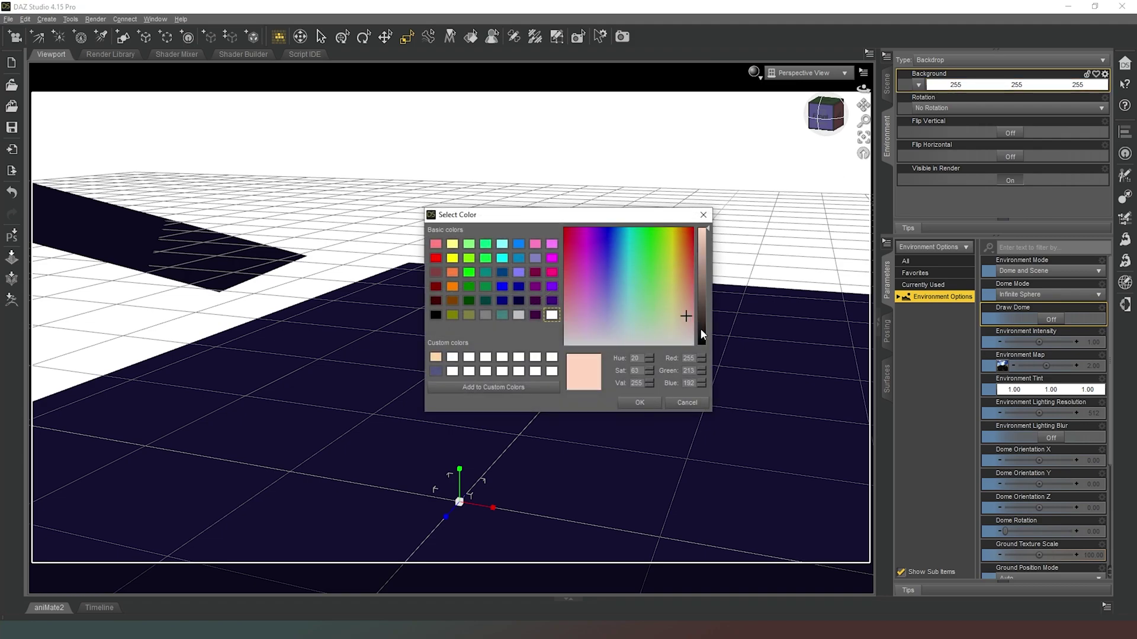
click(641, 403)
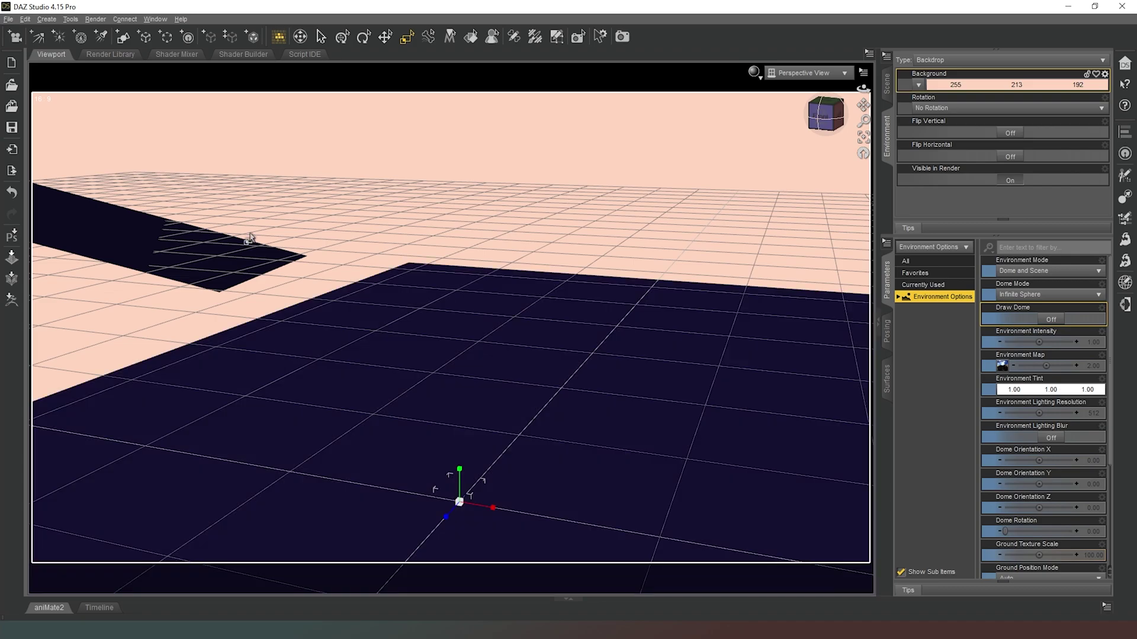
Remove the coloured backdrop by setting the environment type back to None
drag(862, 99, 401, 167)
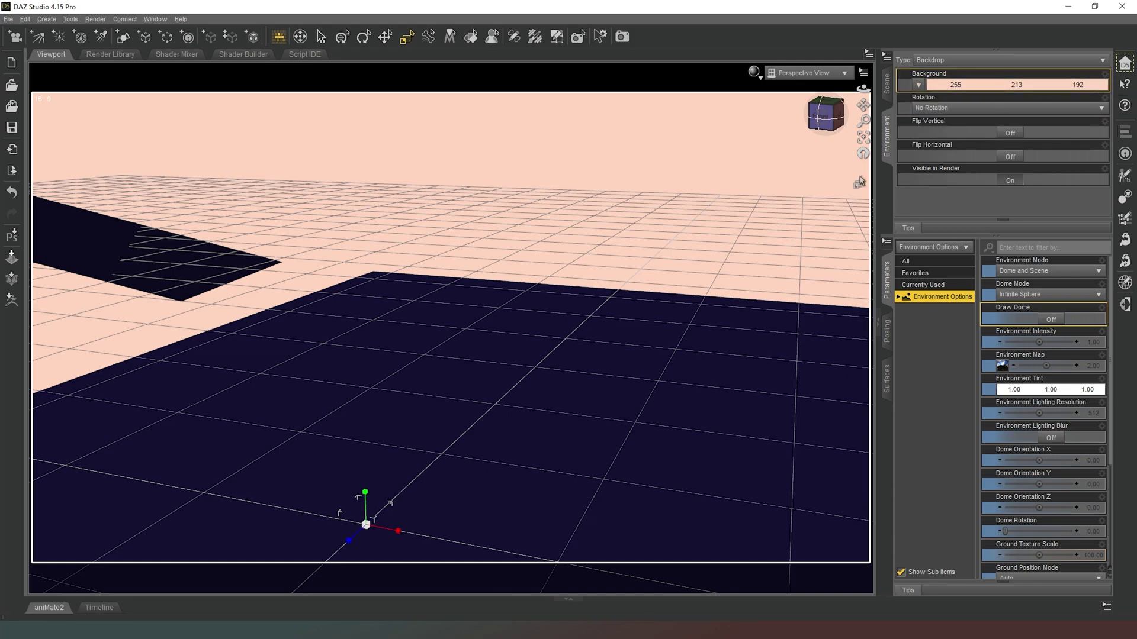
click(925, 60)
click(933, 78)
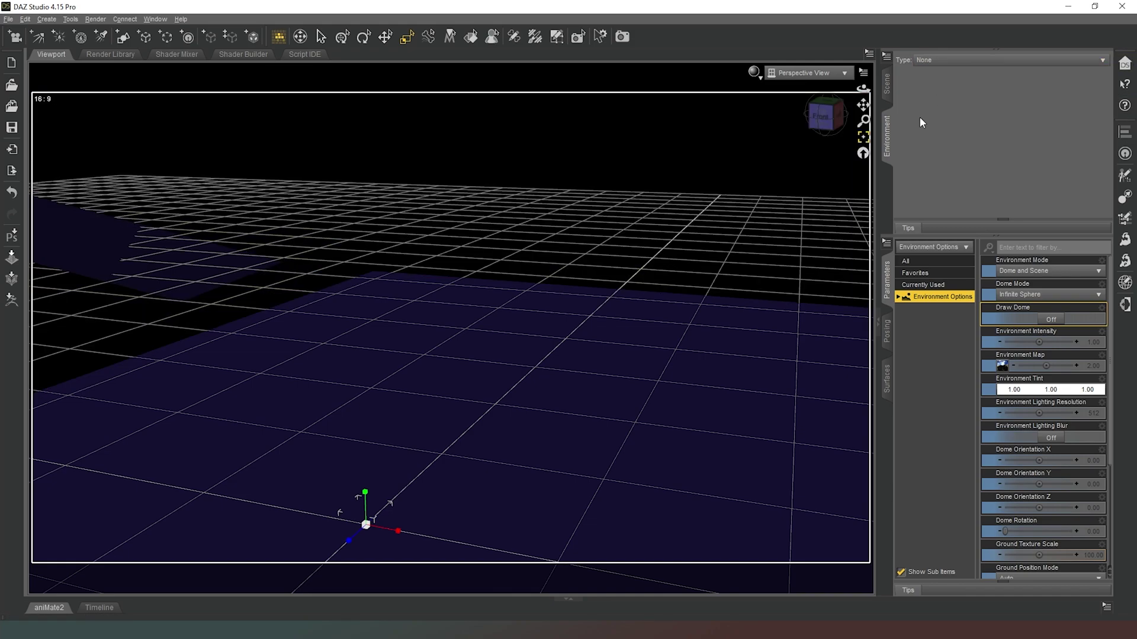